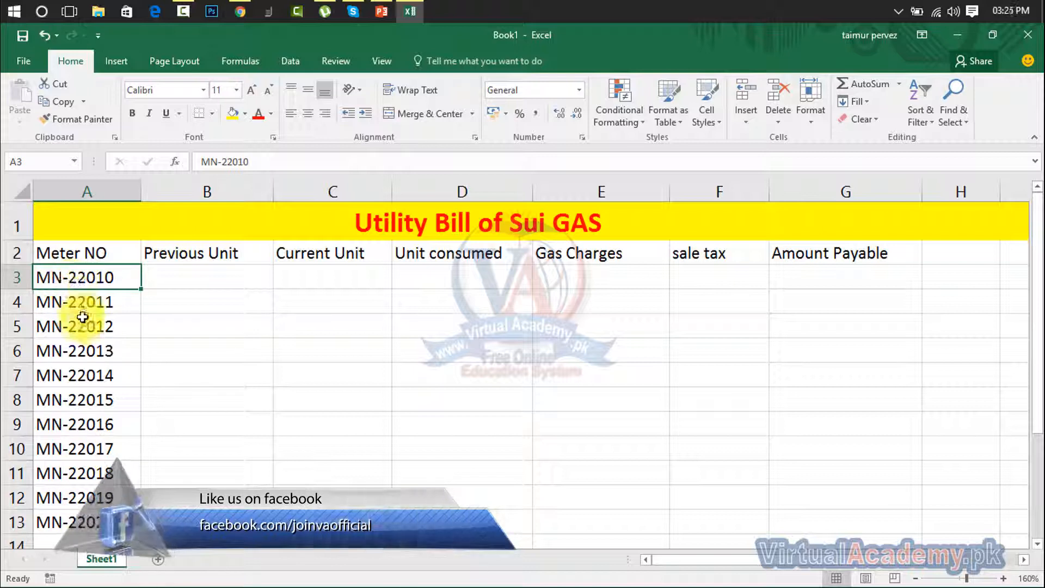
# - Look over the meter numbers in column A and the headings from Previous Unit to Amount Payable in row 2
pyautogui.click(101, 304)
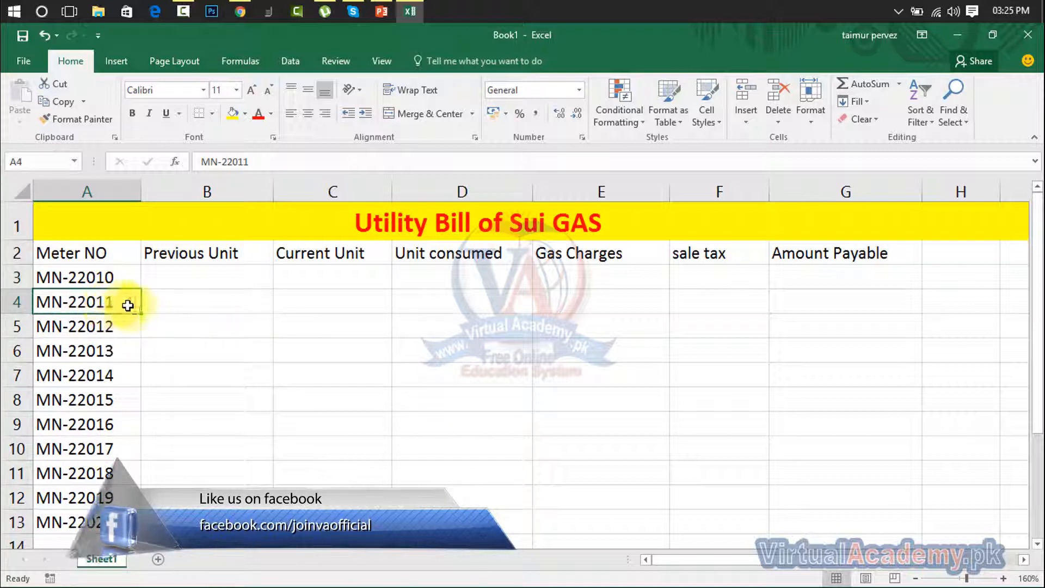
pyautogui.moveTo(115, 277); pyautogui.dragTo(131, 531)
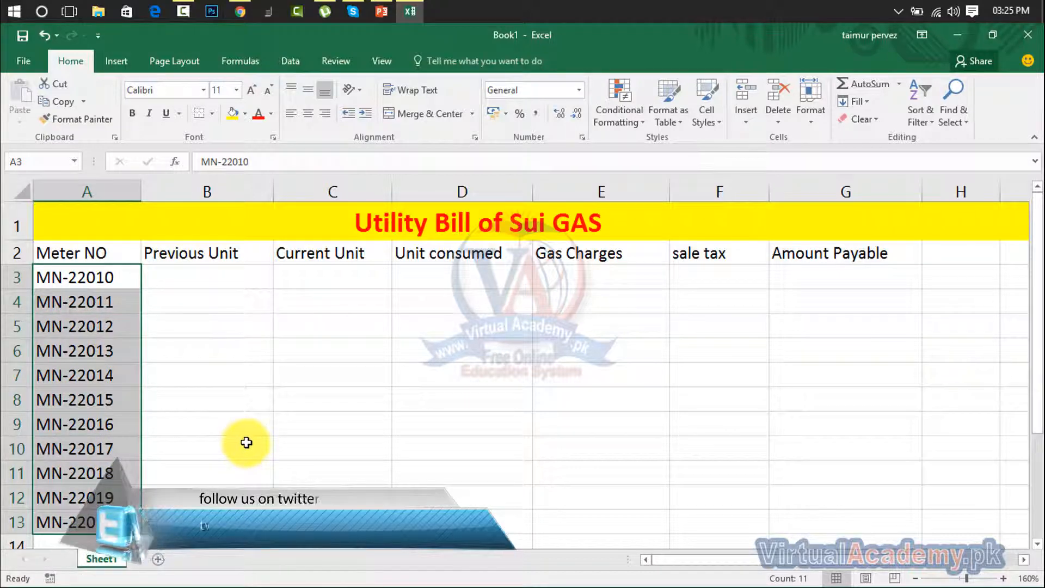
pyautogui.click(214, 267)
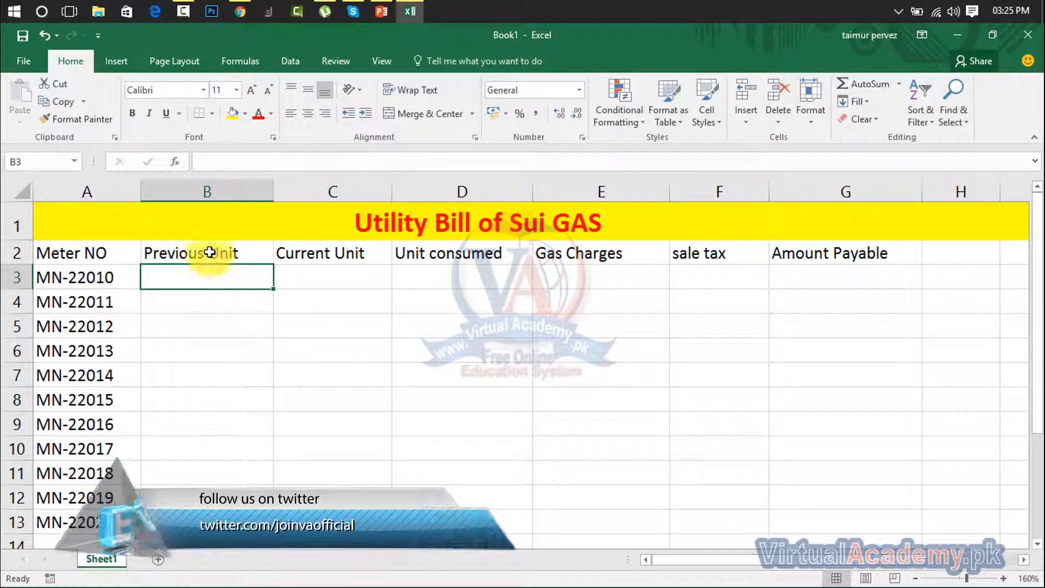
pyautogui.click(210, 252)
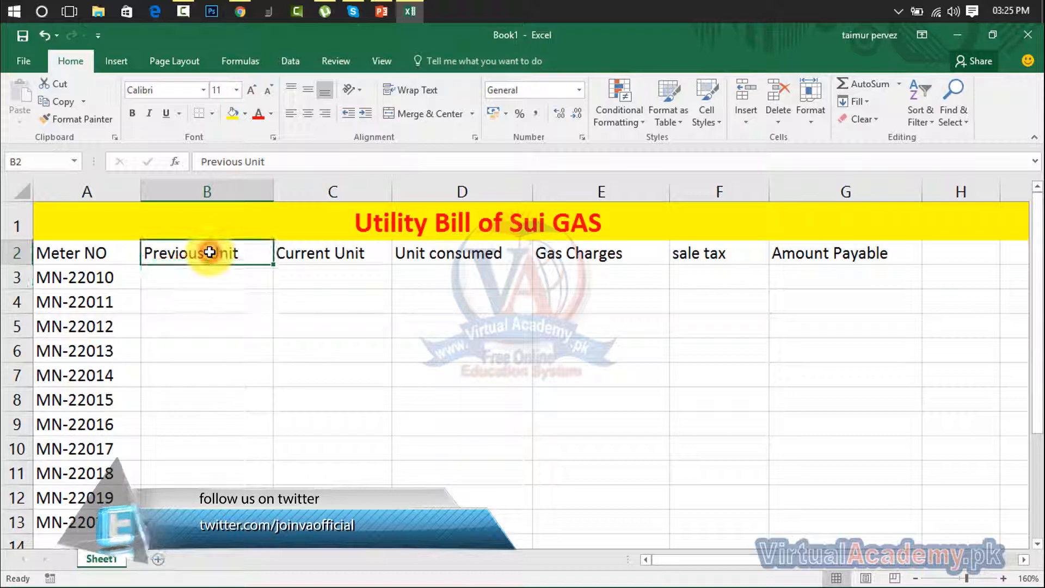
pyautogui.click(286, 245)
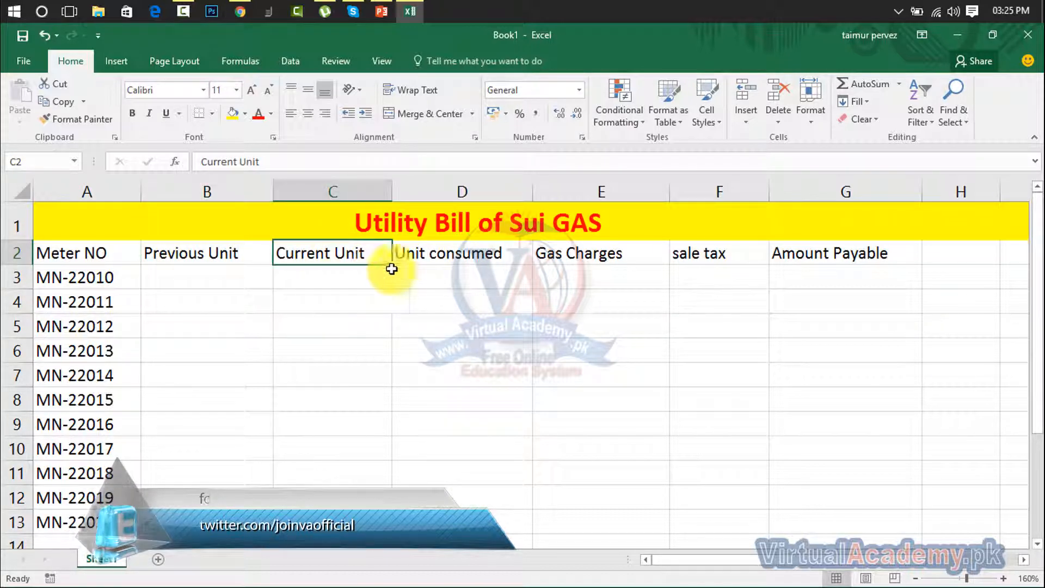
pyautogui.click(416, 257)
pyautogui.click(539, 251)
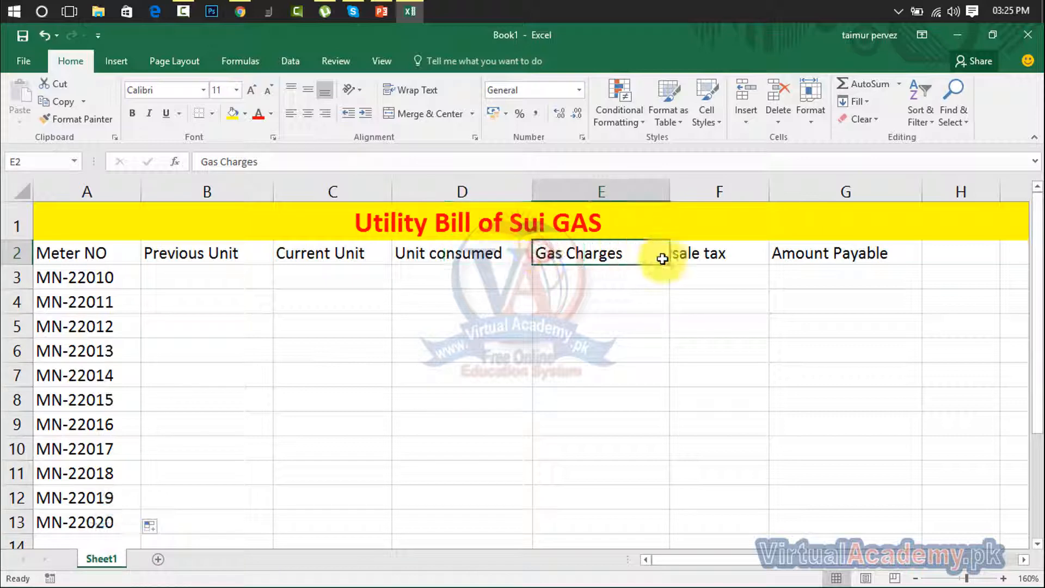
pyautogui.click(786, 253)
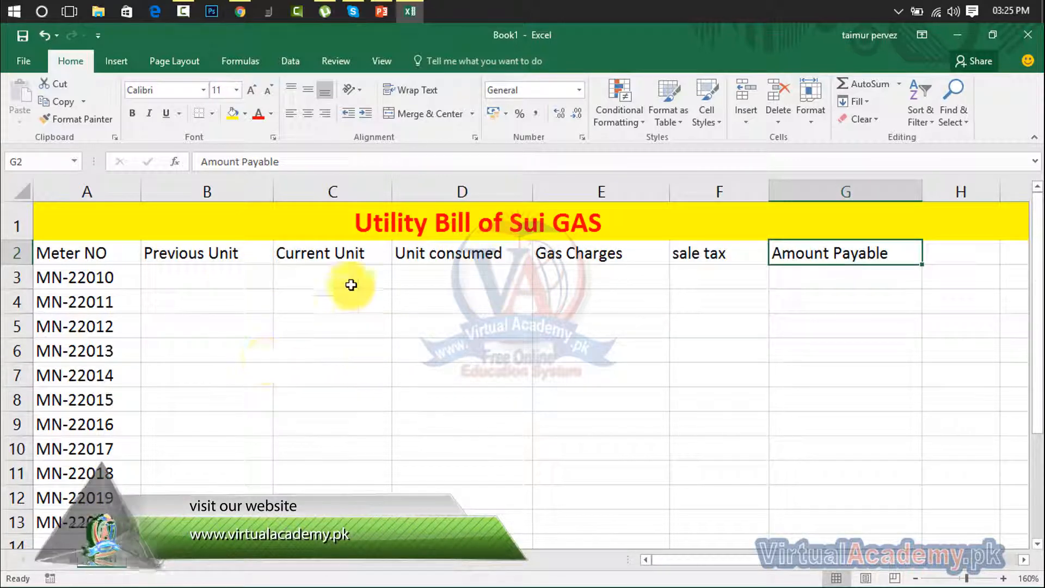
pyautogui.click(227, 263)
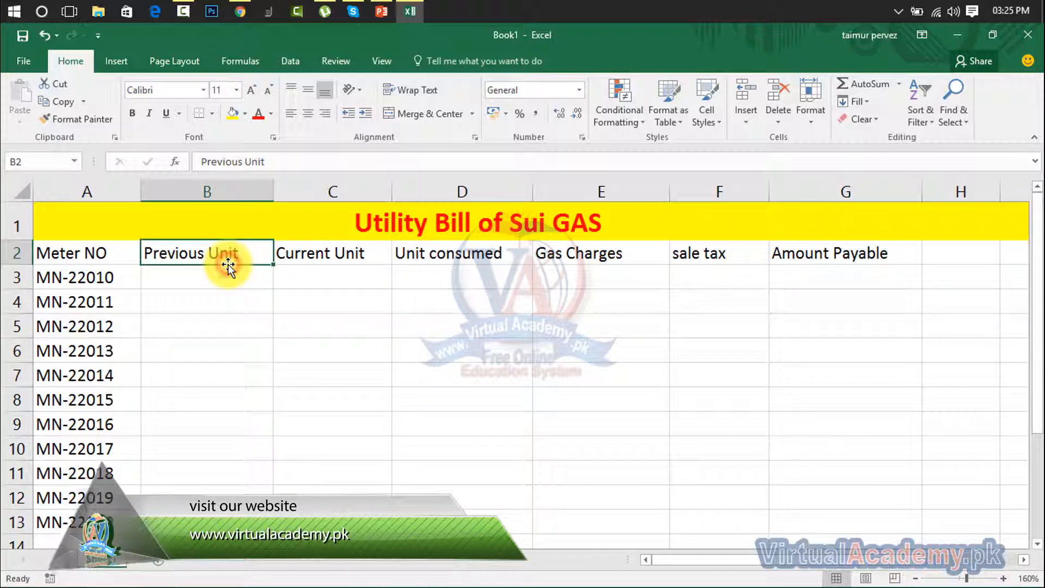
# - Enter 7856 as the Previous Unit reading for meter MN-22010 in cell B3
pyautogui.click(215, 279)
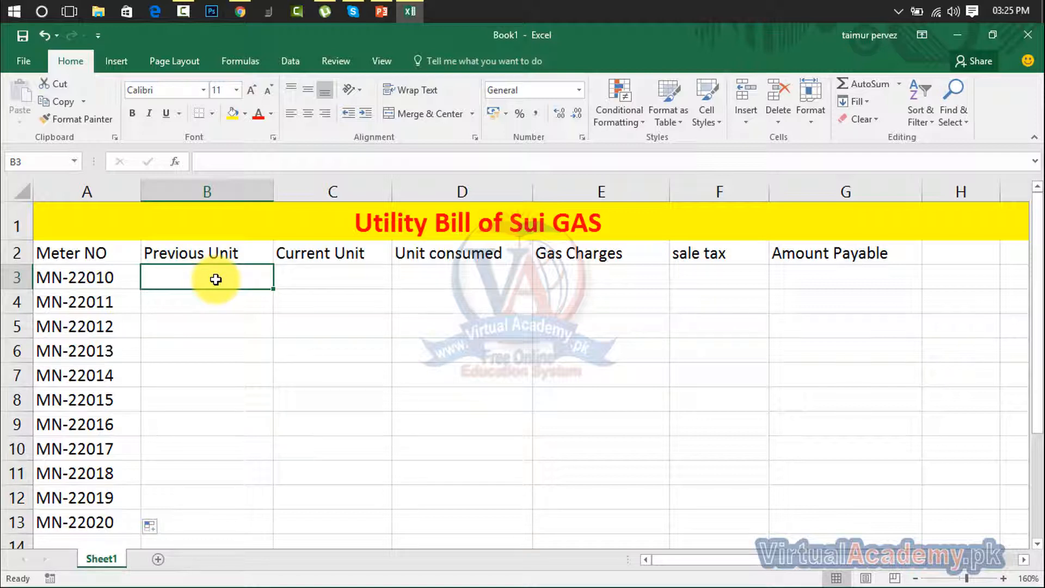
pyautogui.write('7856')
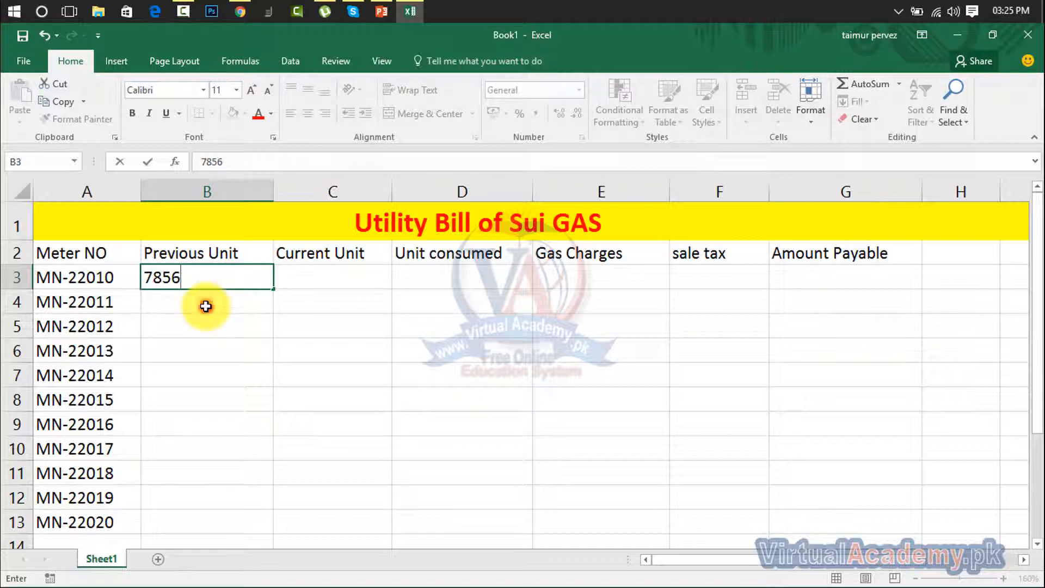
pyautogui.click(205, 305)
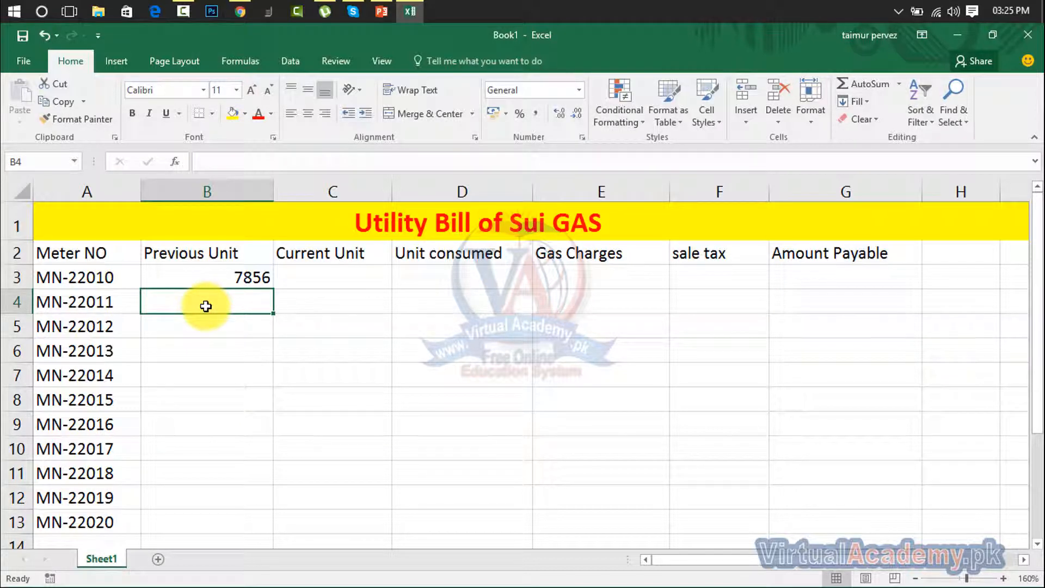
# - Enter 7986 in B4 and extend the B3:B4 series down the Previous Unit column to B13
pyautogui.write('79')
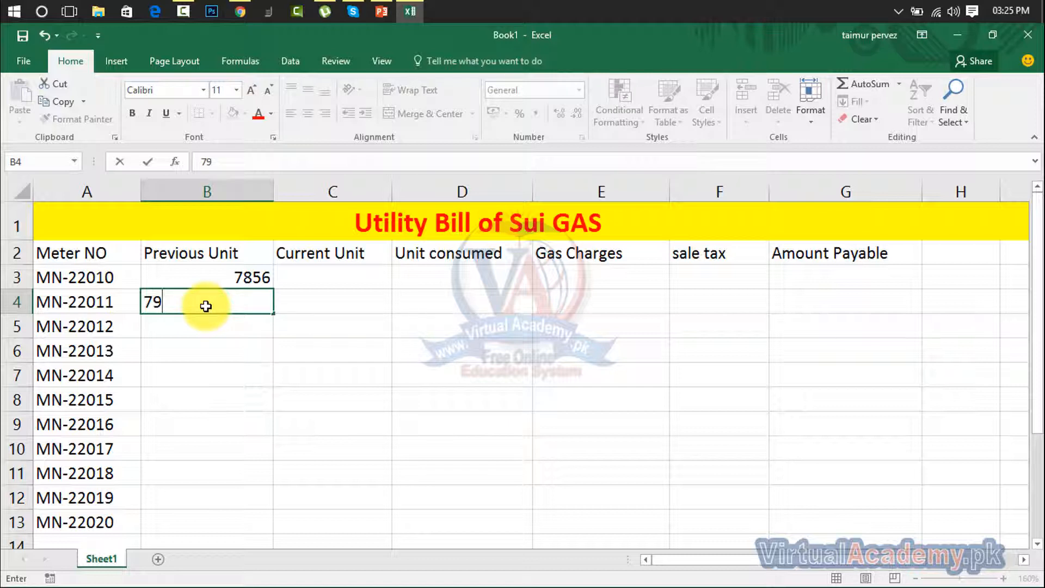
pyautogui.write('86')
pyautogui.click(203, 340)
pyautogui.moveTo(239, 282); pyautogui.dragTo(256, 528)
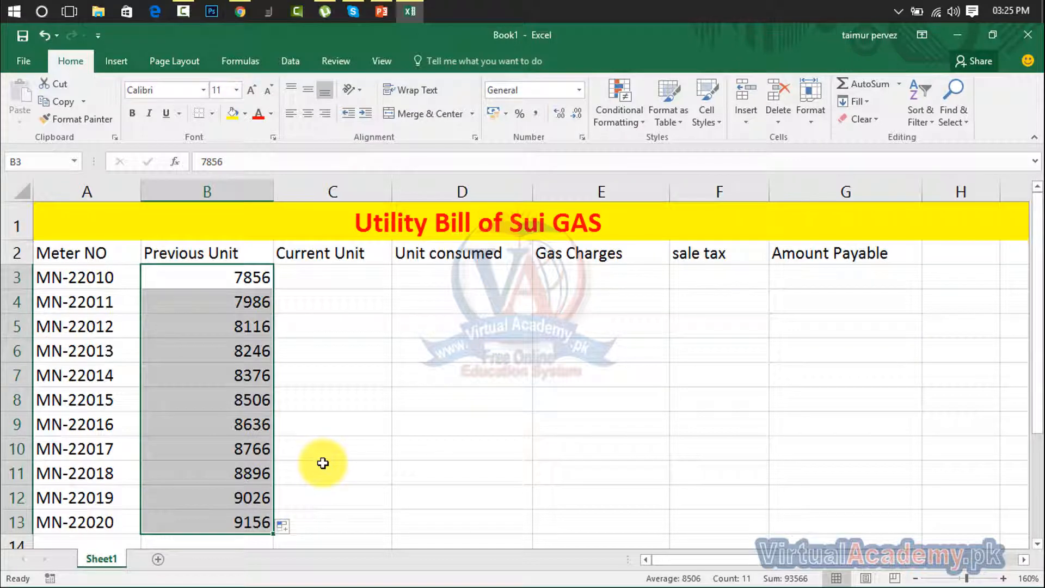
# - Change B4 to 9580 and fill the Previous Unit series from B3:B4 down to B13 again
pyautogui.click(248, 299)
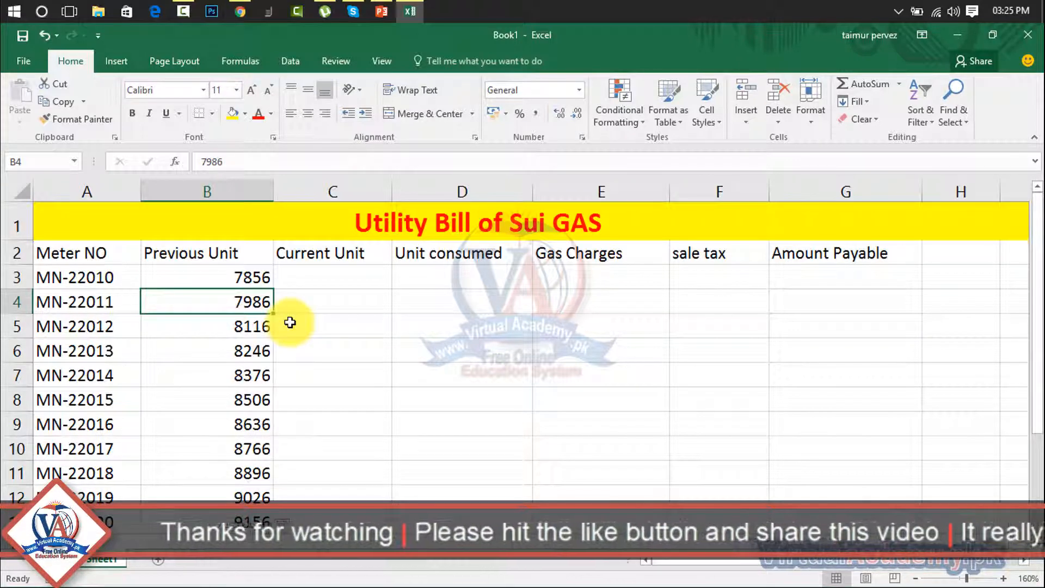
pyautogui.write('9')
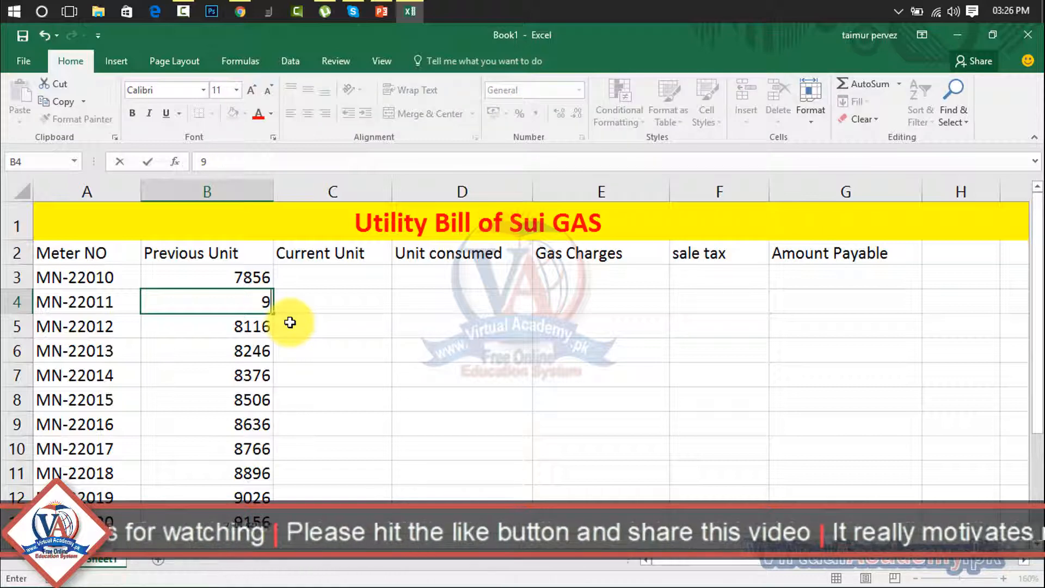
pyautogui.write('580')
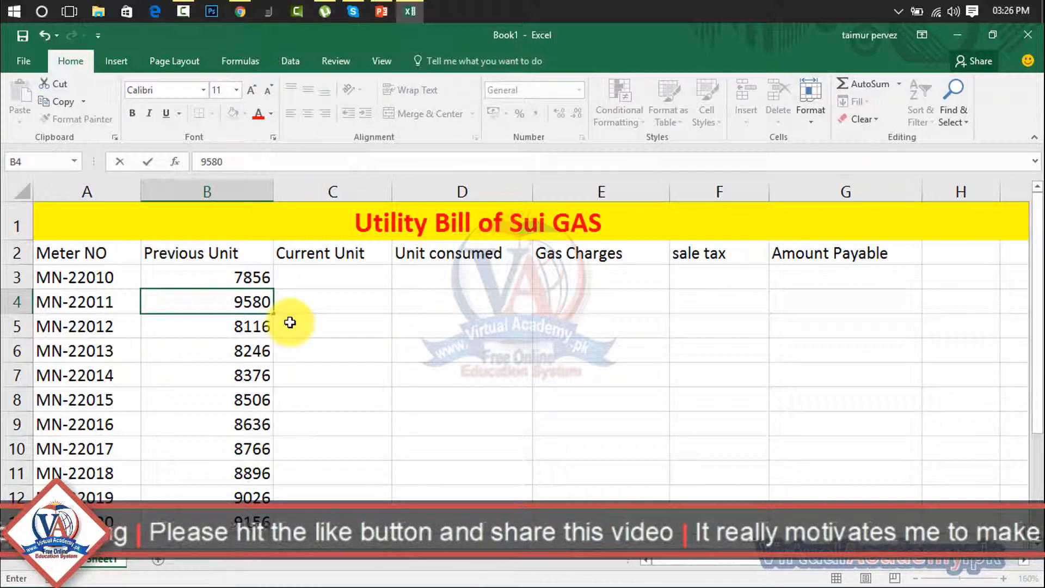
pyautogui.click(290, 322)
pyautogui.moveTo(252, 276); pyautogui.dragTo(271, 520)
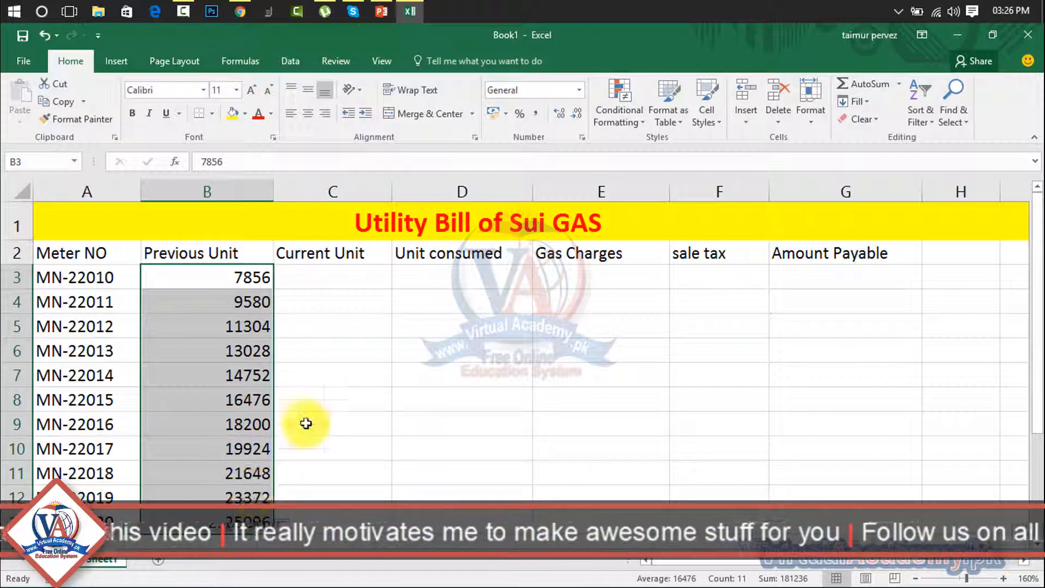
pyautogui.click(242, 465)
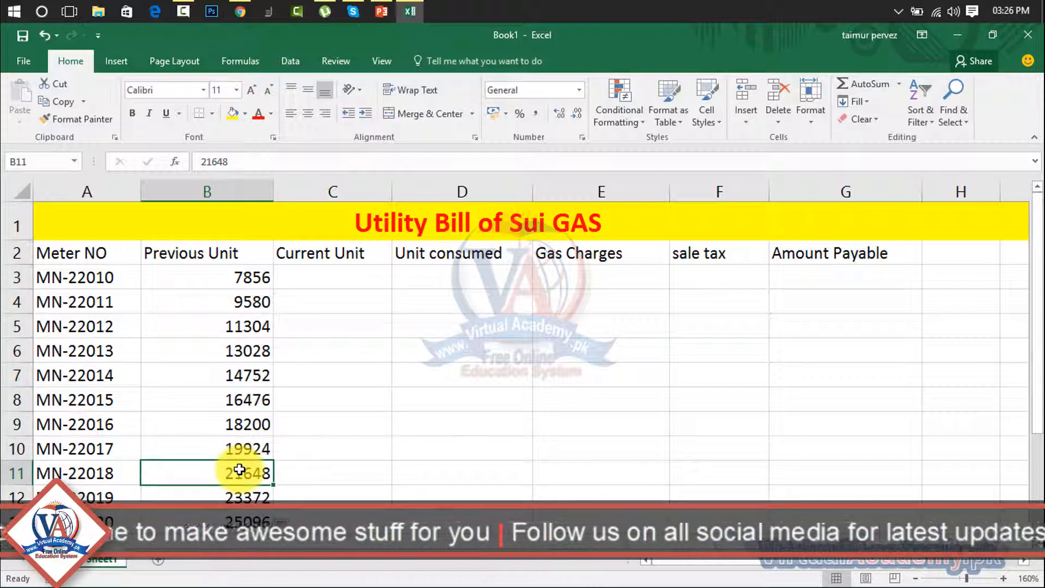
# - Enter Current Unit readings of 9920 in C3 and 9998 in C4, and fill the series down to C13
pyautogui.click(328, 301)
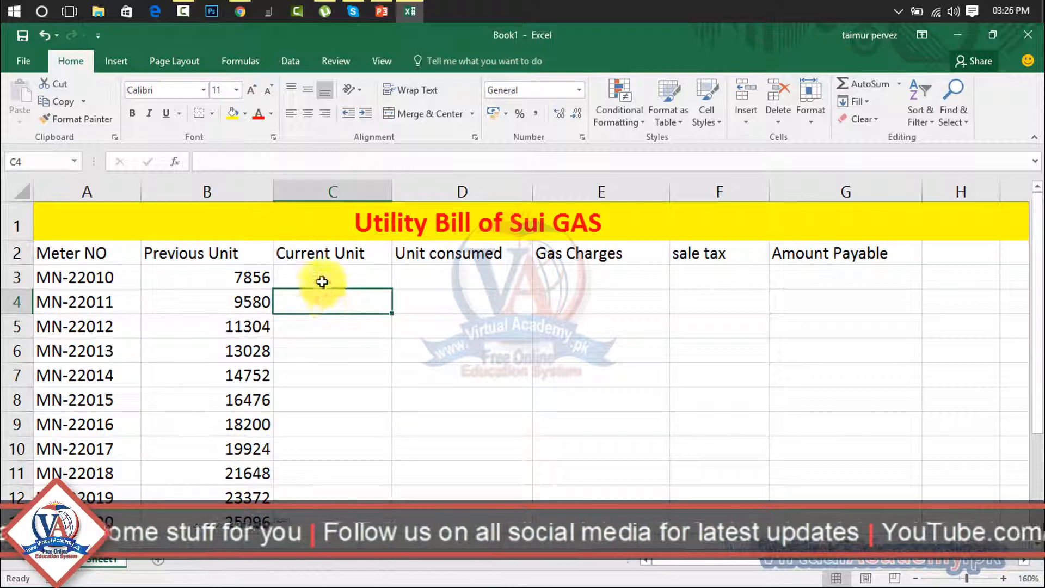
pyautogui.click(322, 281)
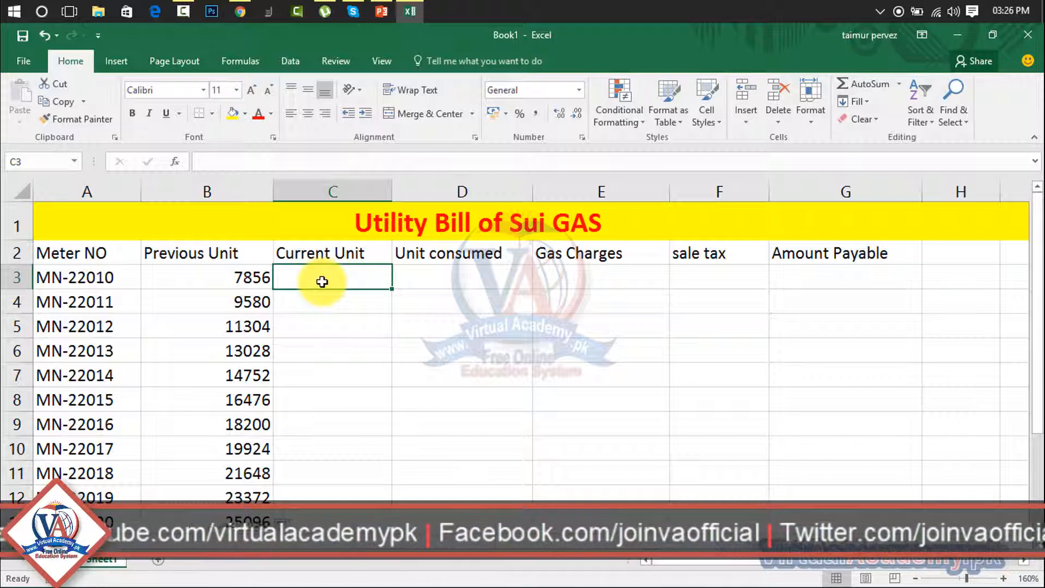
pyautogui.write('9920')
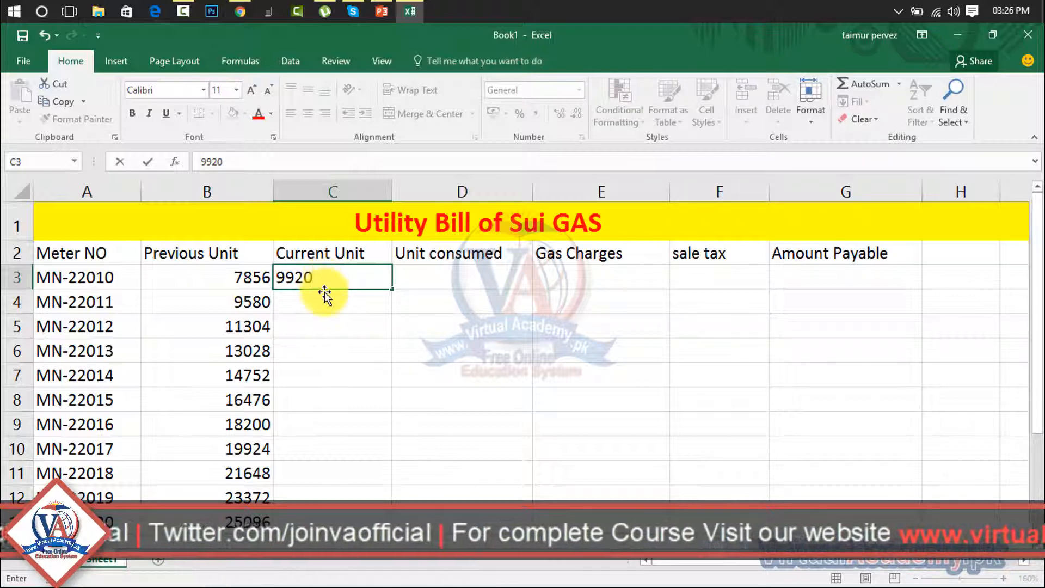
pyautogui.click(326, 303)
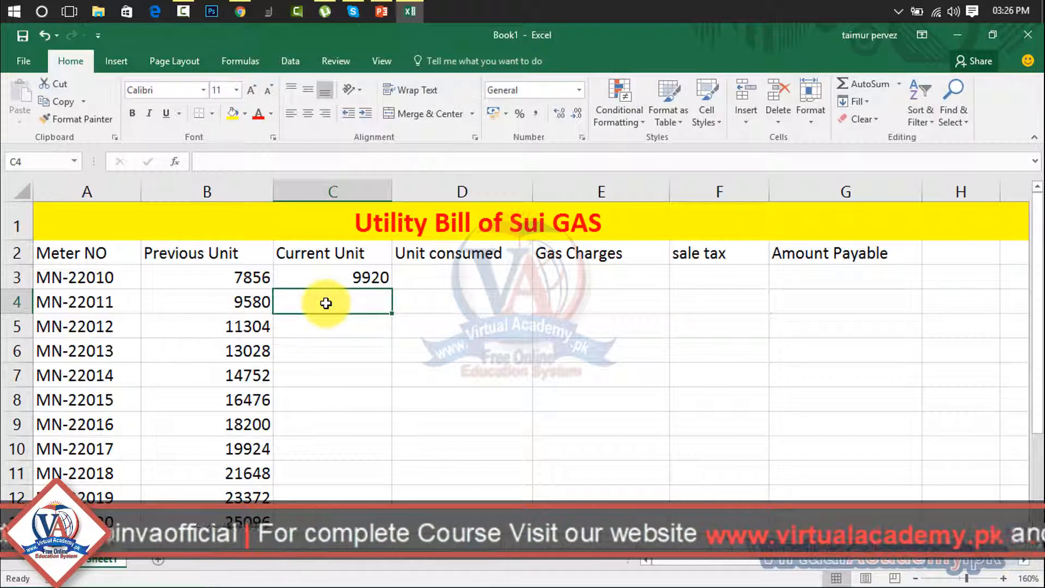
pyautogui.write('70')
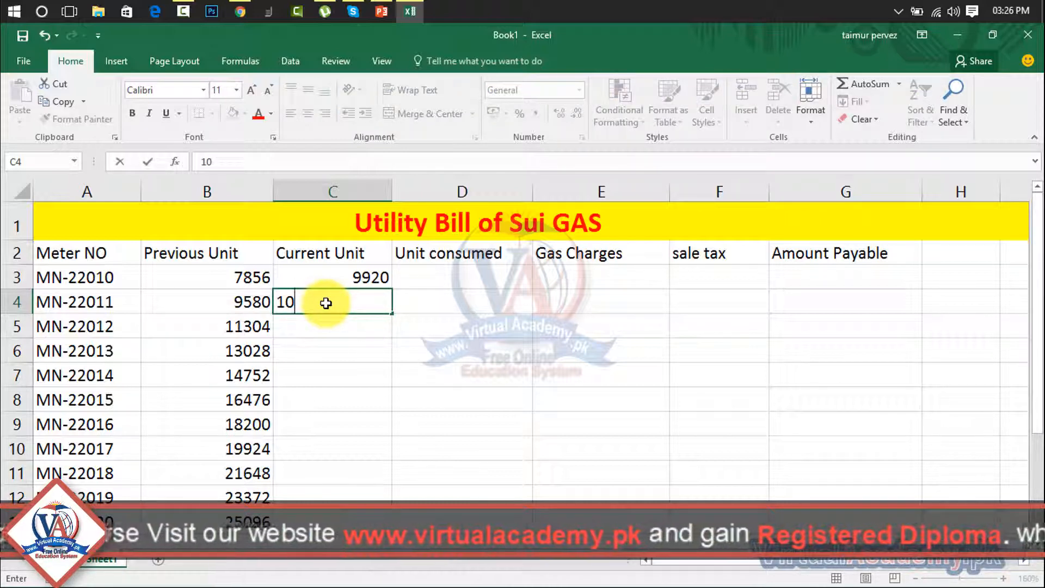
pyautogui.press('BackSpace')
pyautogui.press('BackSpace')
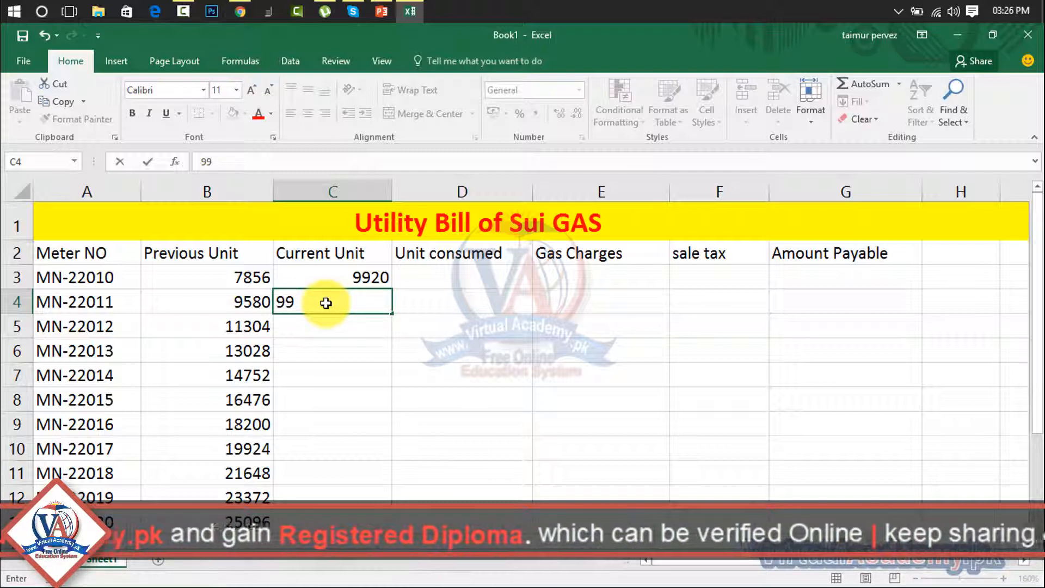
pyautogui.write('9998')
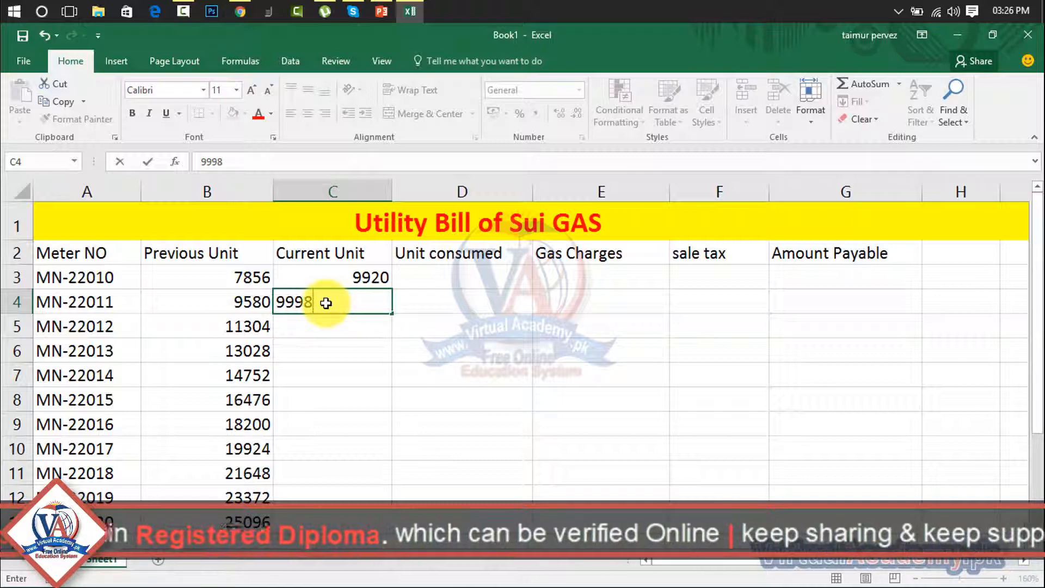
pyautogui.click(342, 326)
pyautogui.moveTo(364, 282); pyautogui.dragTo(380, 521)
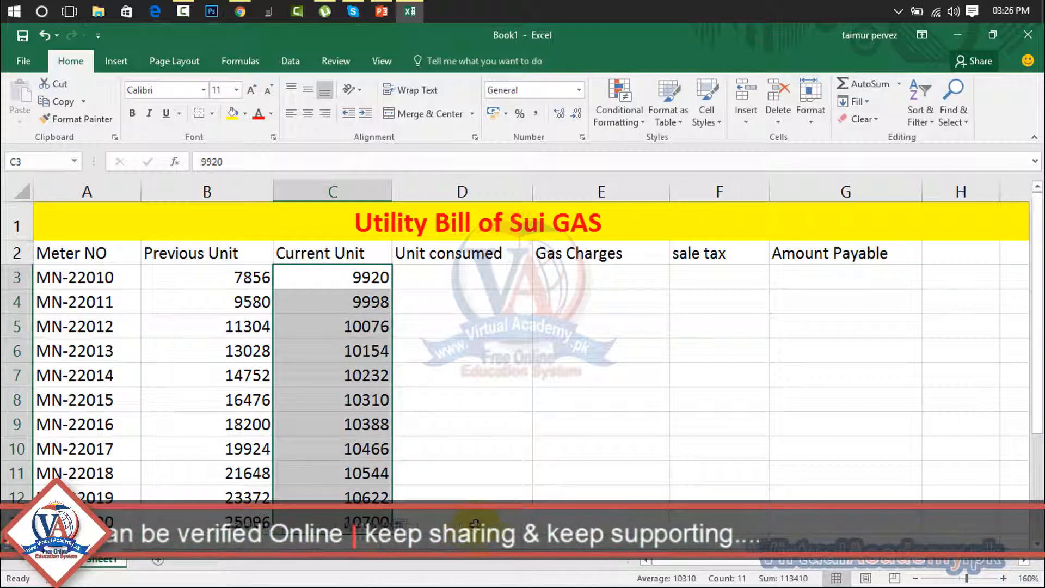
# - Calculate the units consumed for meter MN-22010 in D3 with the formula =C3-B3
pyautogui.click(439, 276)
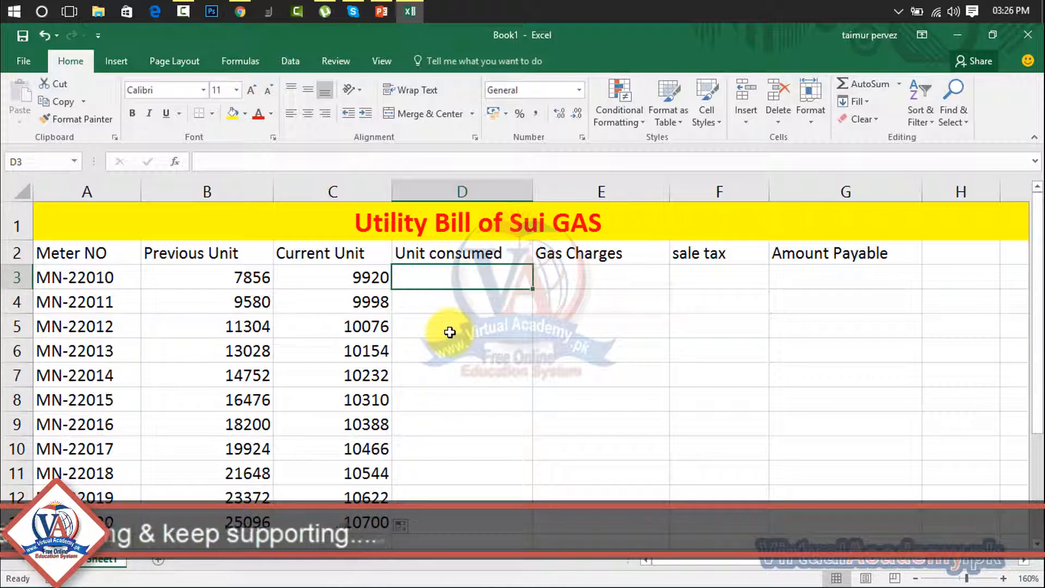
pyautogui.write('=')
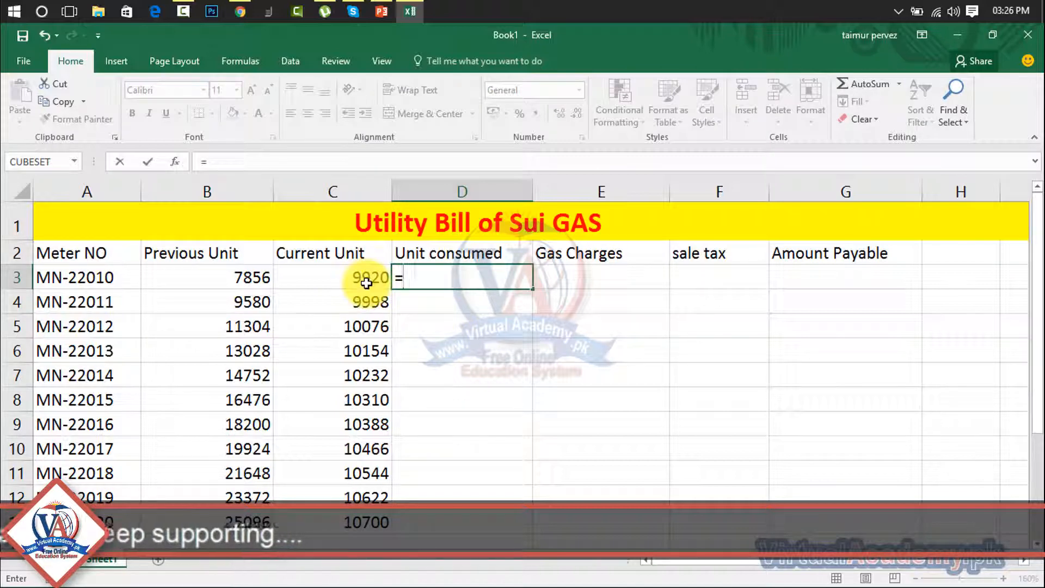
pyautogui.click(366, 282)
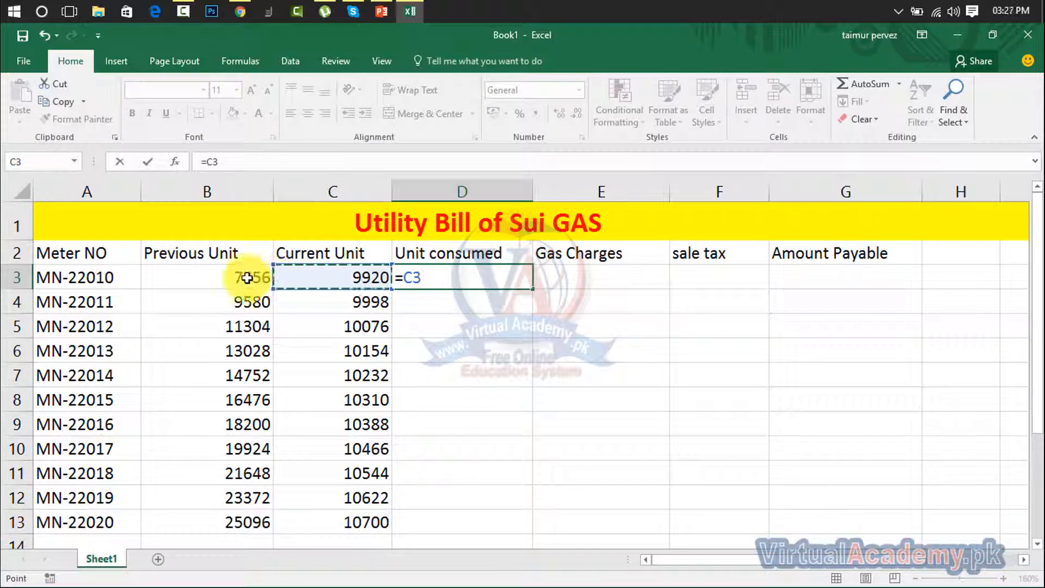
pyautogui.write('-')
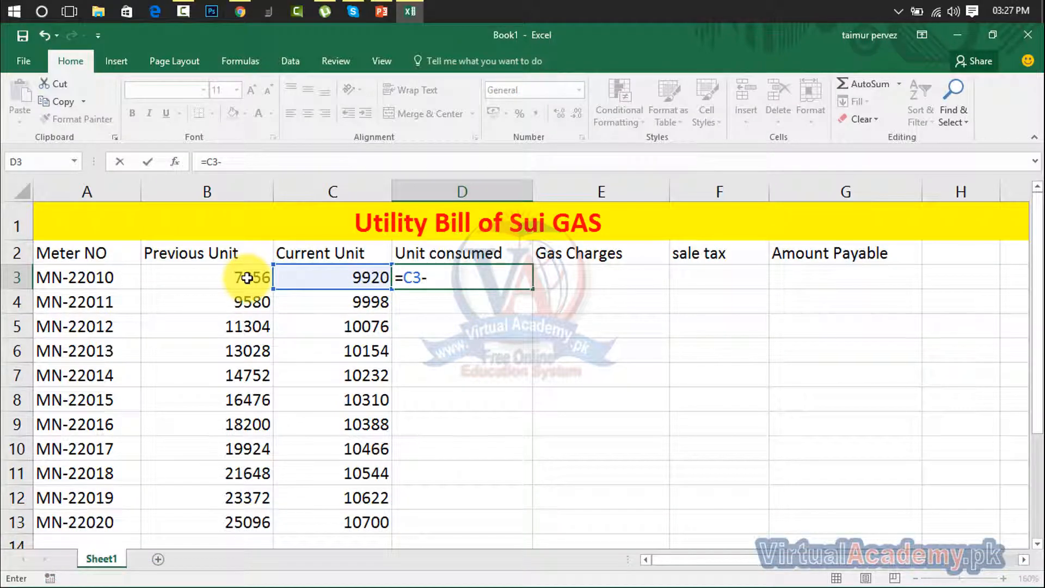
pyautogui.click(246, 278)
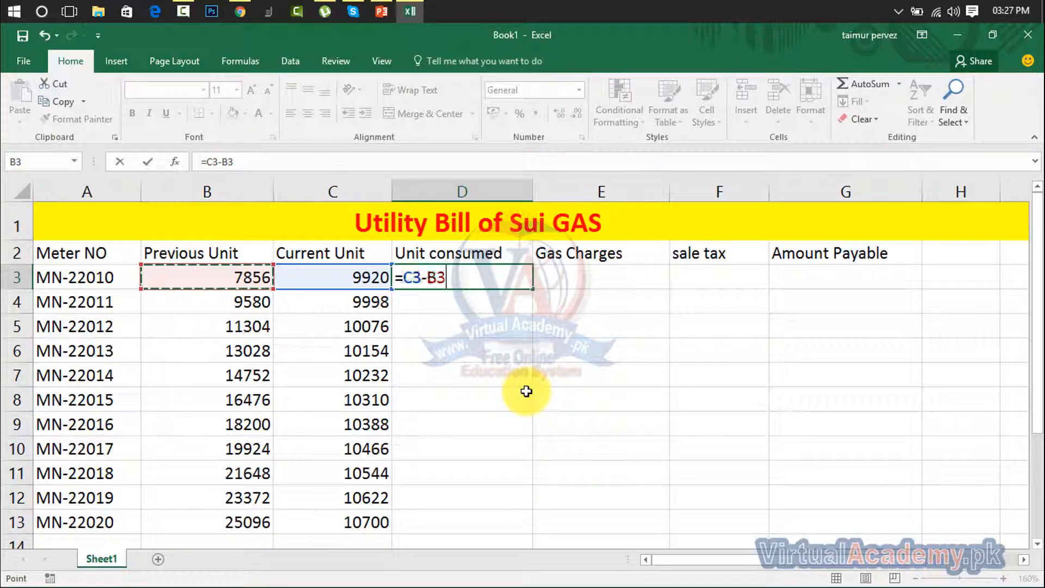
pyautogui.press('Return')
# - Clear the units-consumed formula from D3
pyautogui.click(492, 280)
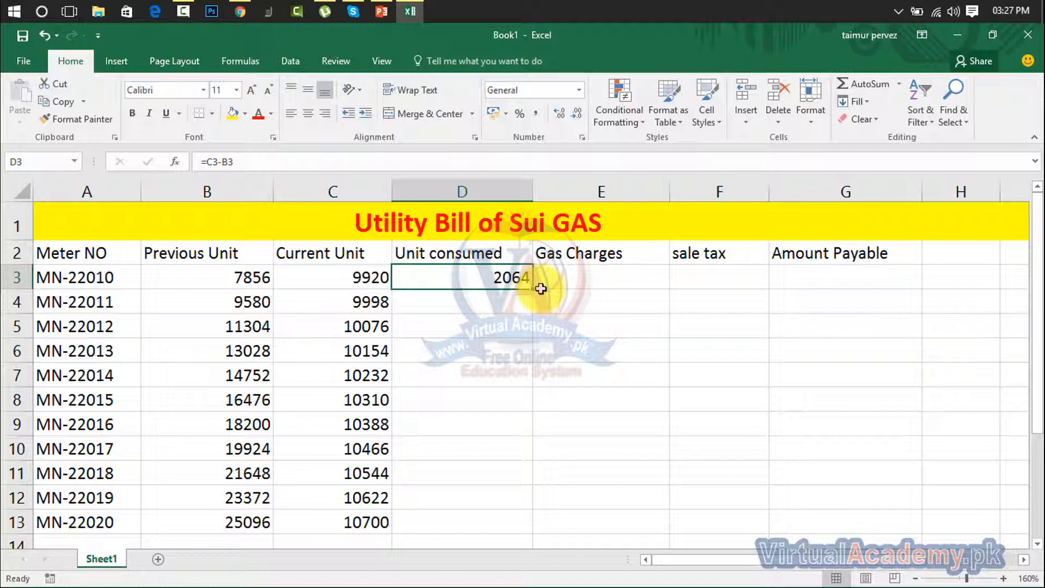
pyautogui.click(486, 299)
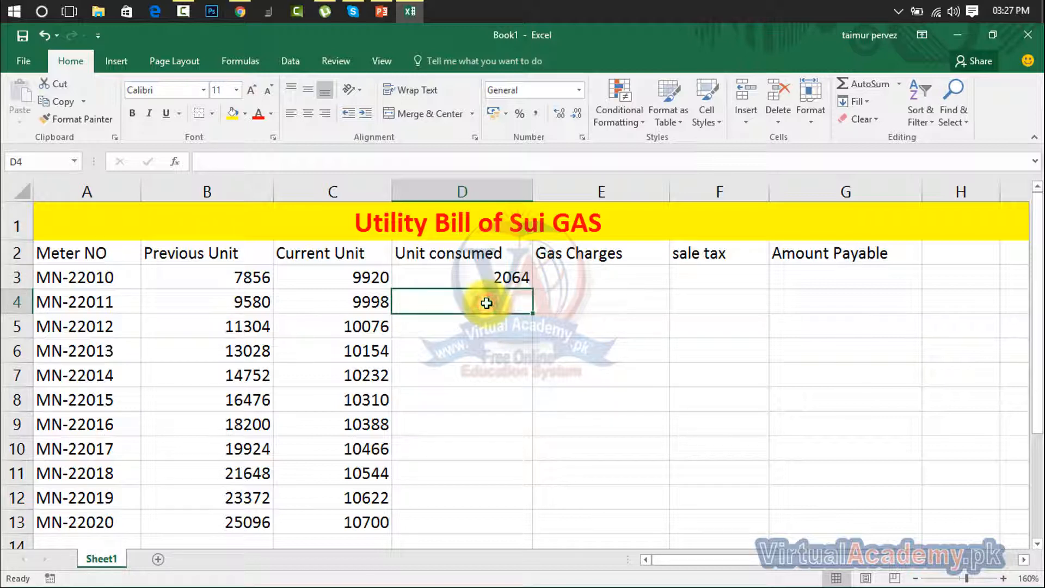
pyautogui.click(486, 281)
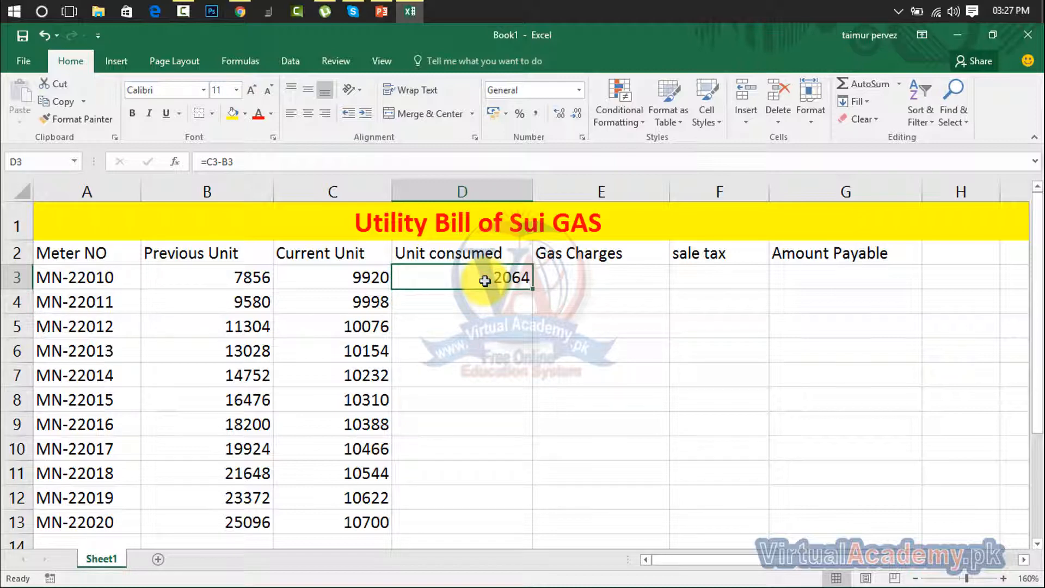
pyautogui.doubleClick(485, 281)
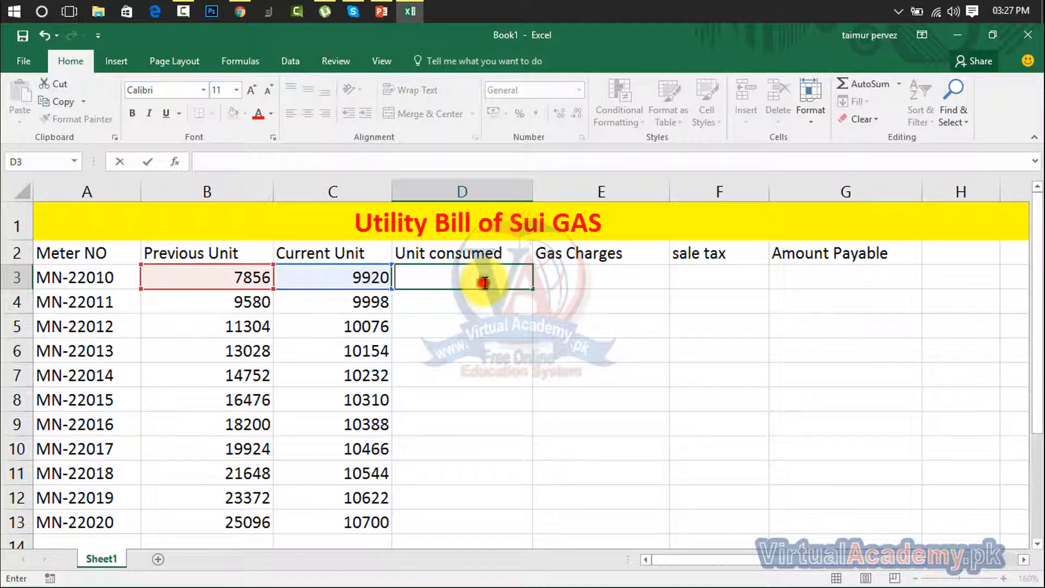
pyautogui.click(473, 346)
pyautogui.click(457, 280)
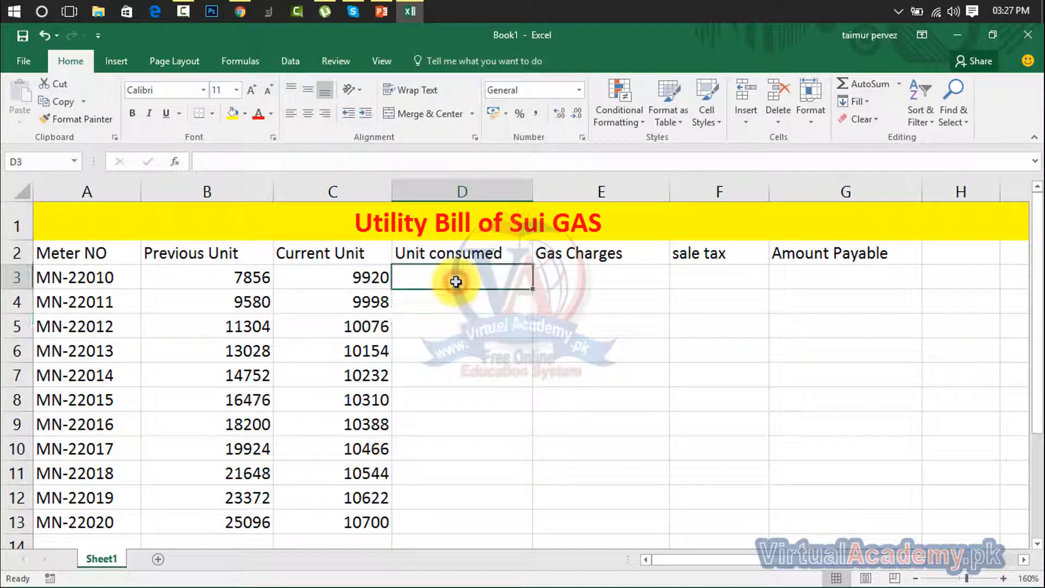
# - Re-enter the formula =C3-B3 in D3 for meter MN-22010 and clear the cell once more
pyautogui.write('=')
pyautogui.click(370, 276)
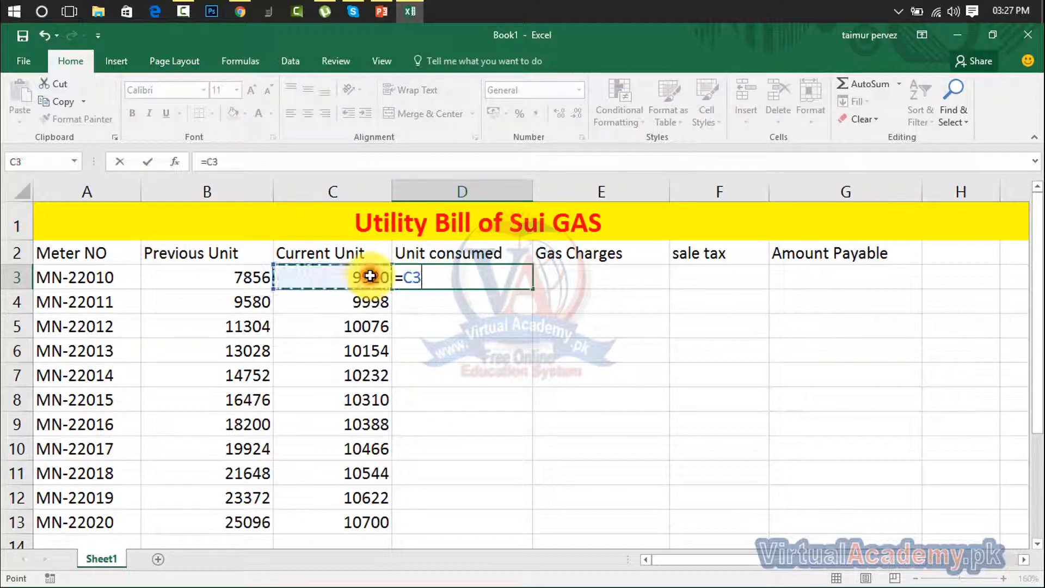
pyautogui.write('-')
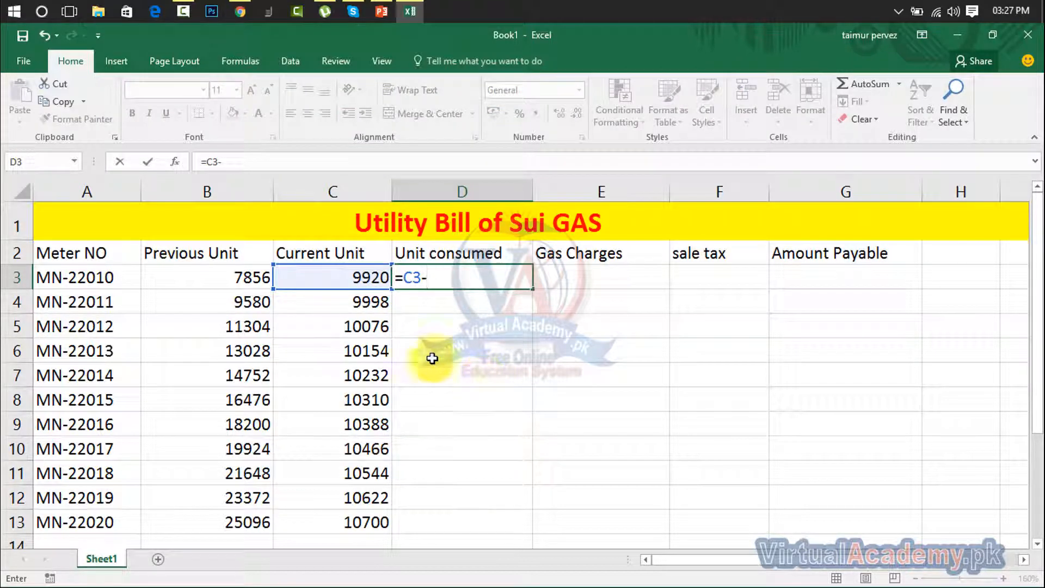
pyautogui.click(253, 276)
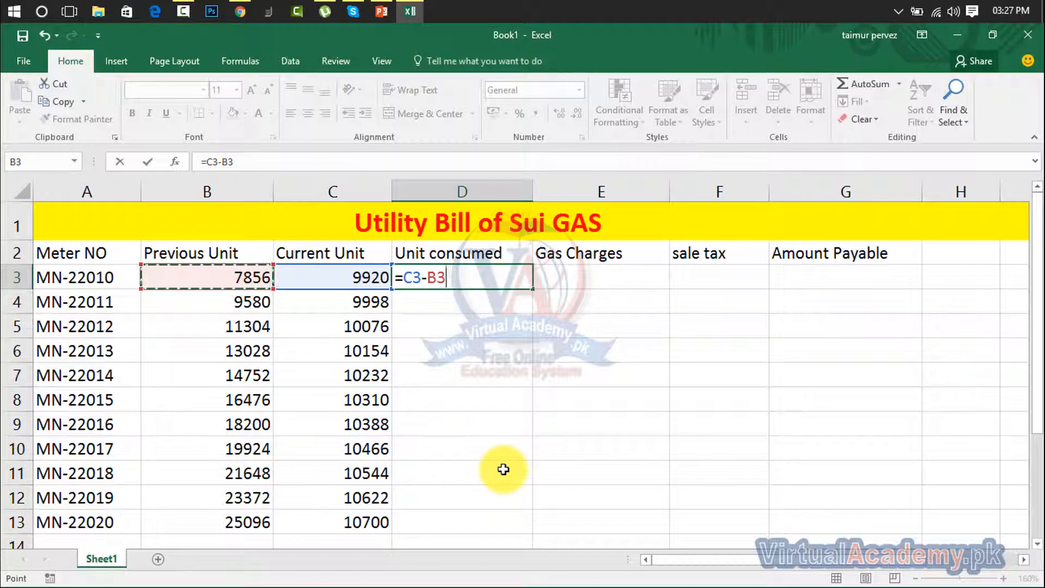
pyautogui.press('Return')
pyautogui.click(371, 276)
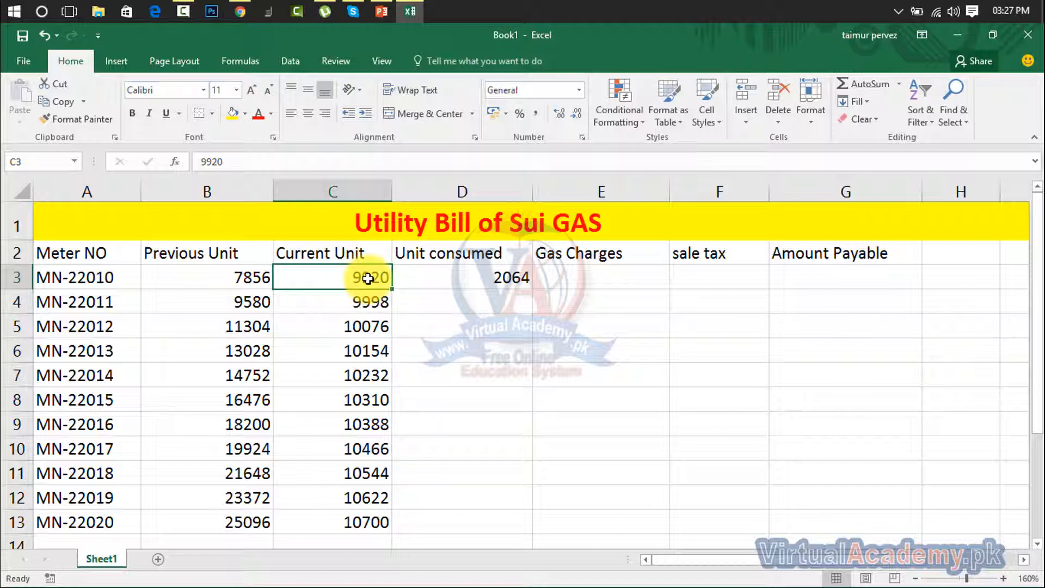
pyautogui.click(472, 275)
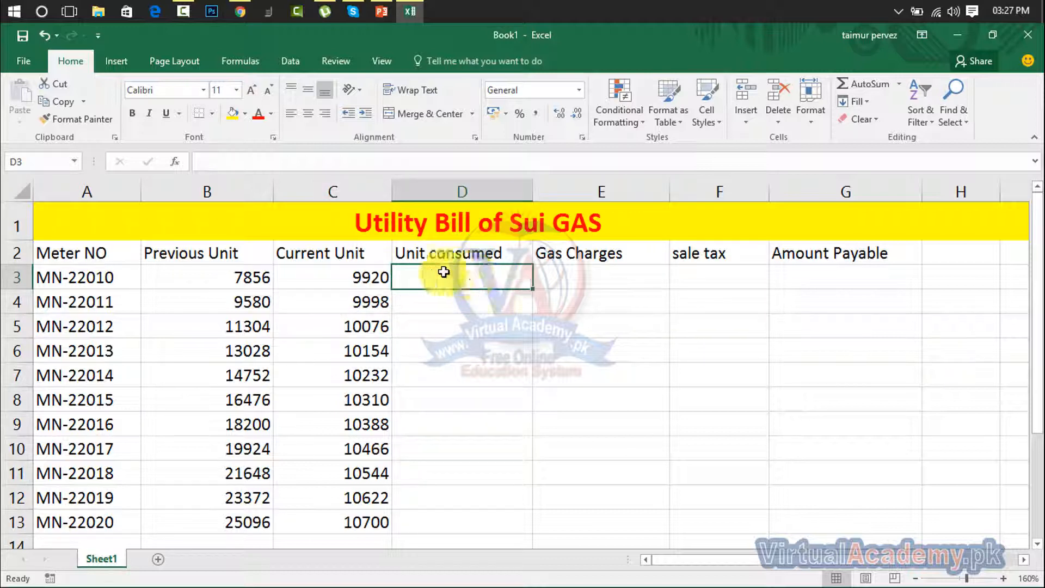
# - Change the Current Unit reading of meter MN-22010 in C3 to 8050
pyautogui.click(366, 275)
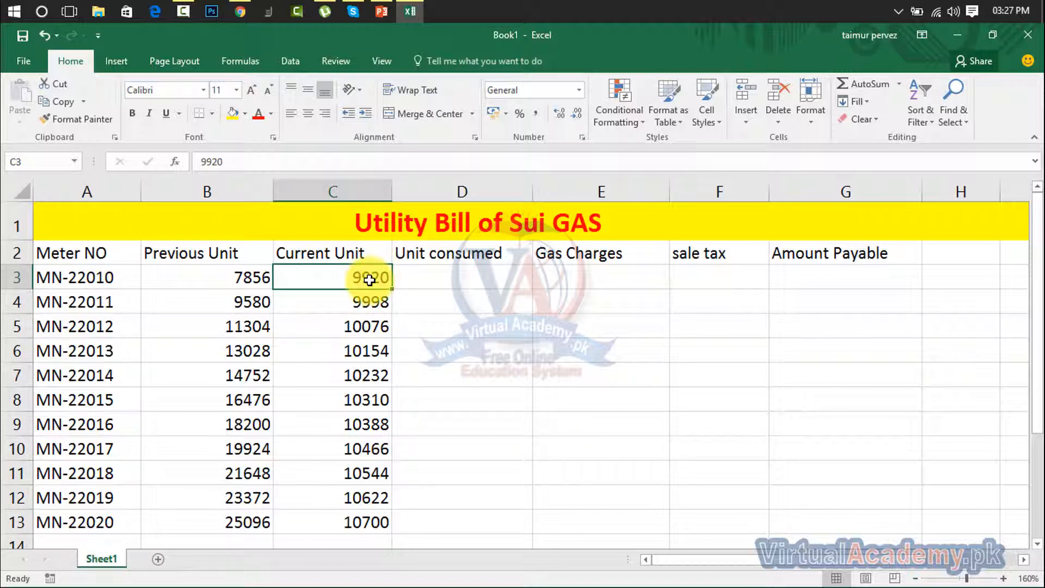
pyautogui.press('BackSpace')
pyautogui.write('8')
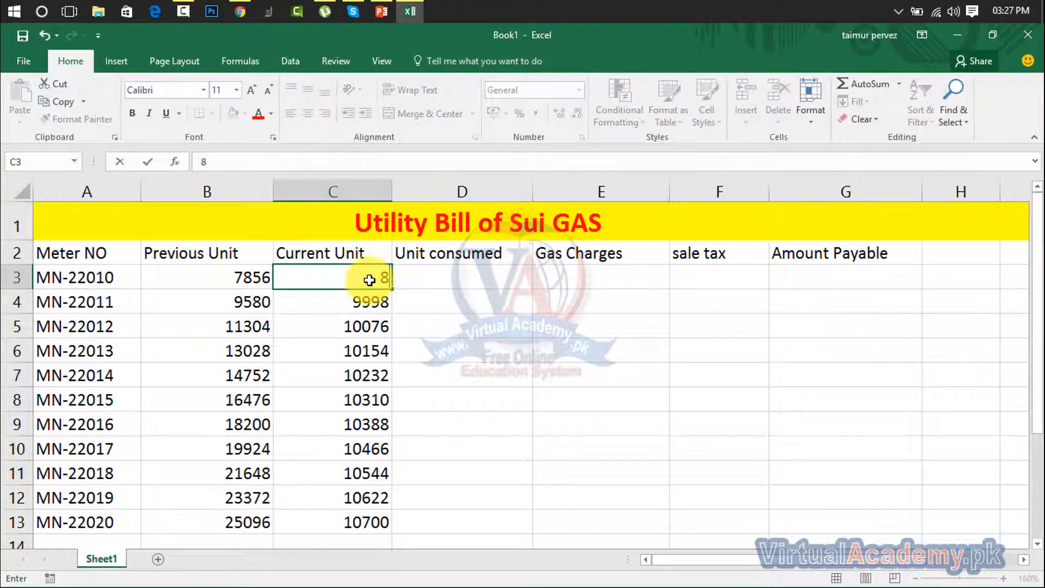
pyautogui.write('050')
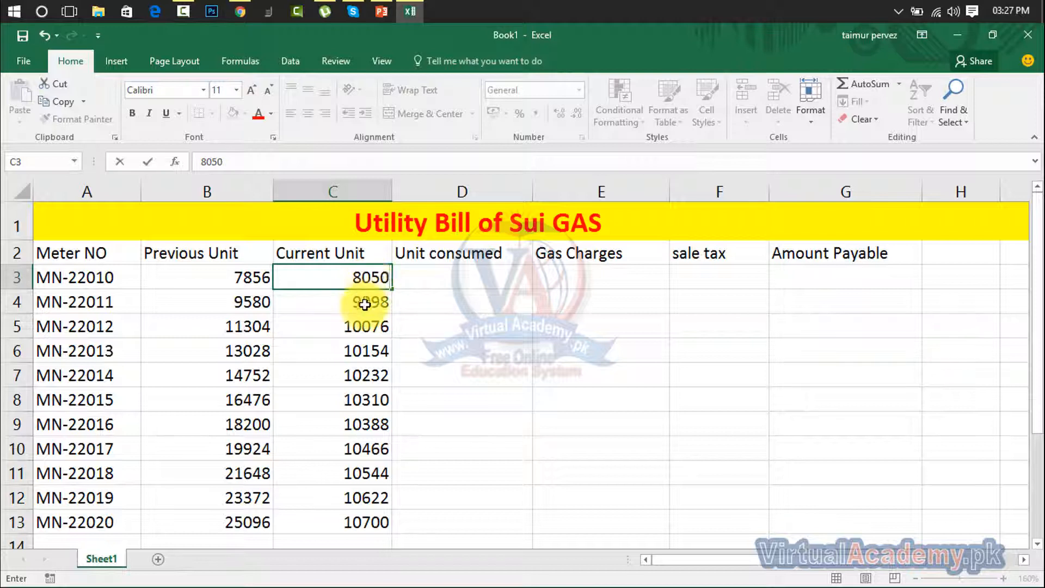
# - Change C4 to 9050 and fill the Current Unit series from C3:C4 down to C13
pyautogui.click(363, 302)
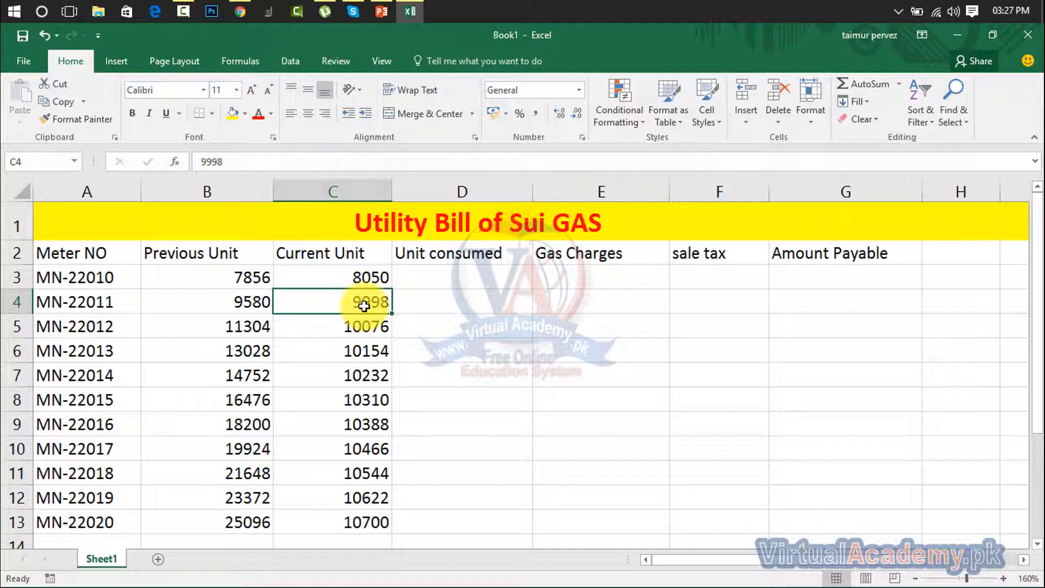
pyautogui.write('9')
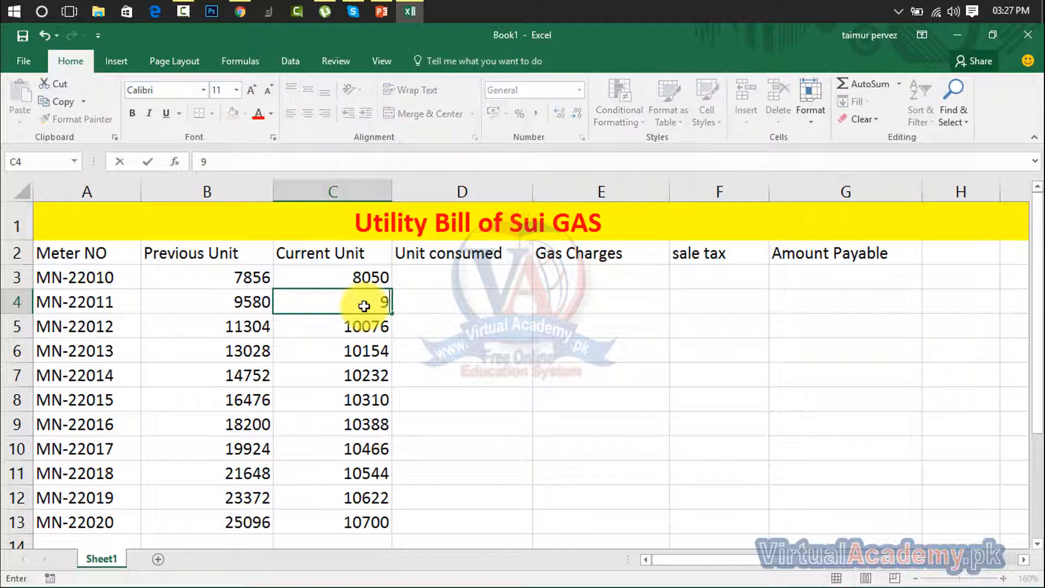
pyautogui.write('050')
pyautogui.click(435, 296)
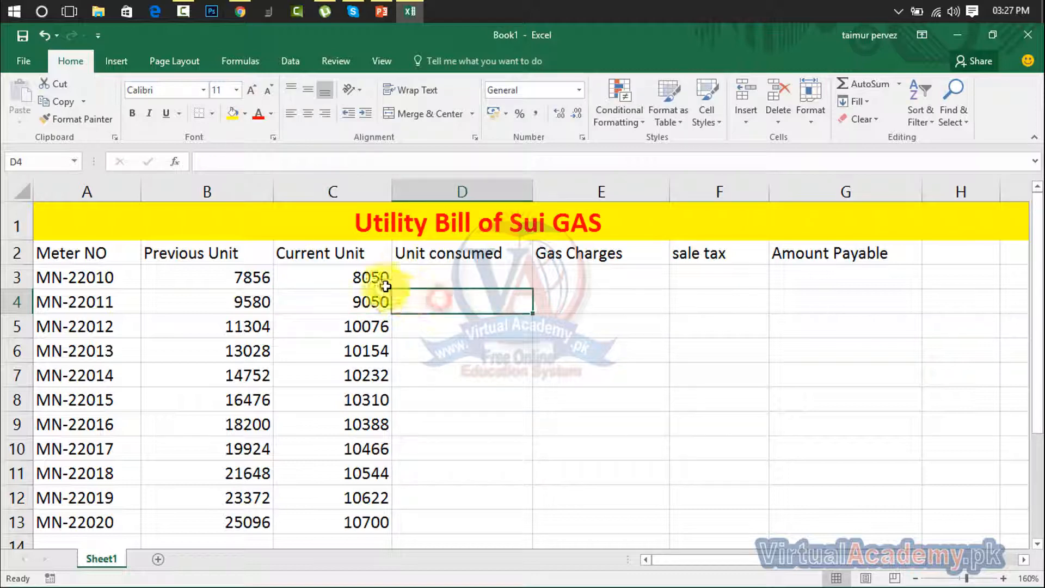
pyautogui.moveTo(381, 276); pyautogui.dragTo(401, 520)
pyautogui.click(482, 374)
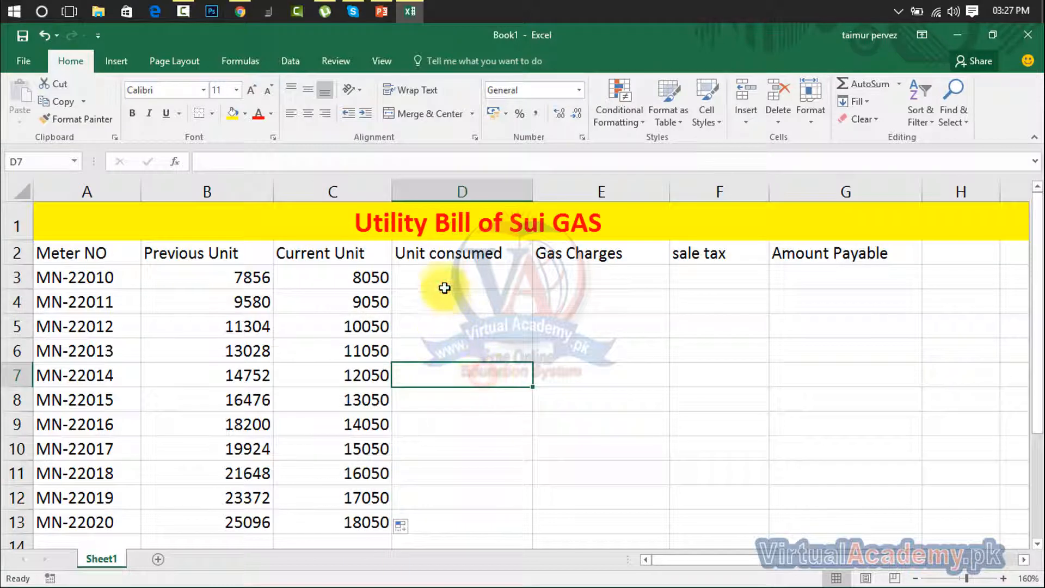
# - Calculate units consumed in D3 with the formula =C3-B3 and fill it down the Unit consumed column to D13
pyautogui.click(442, 280)
pyautogui.write('=')
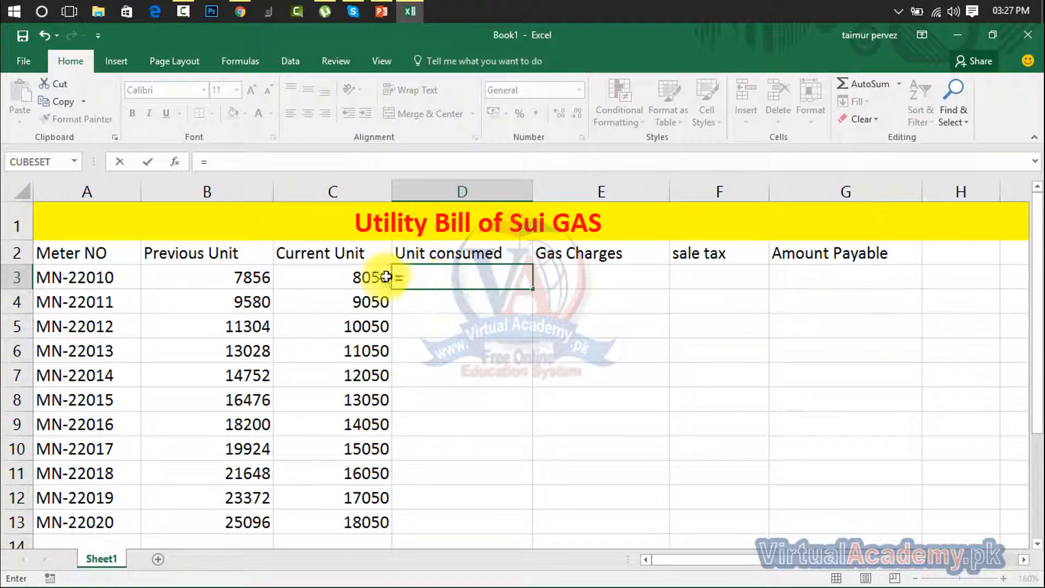
pyautogui.click(361, 277)
pyautogui.write('-')
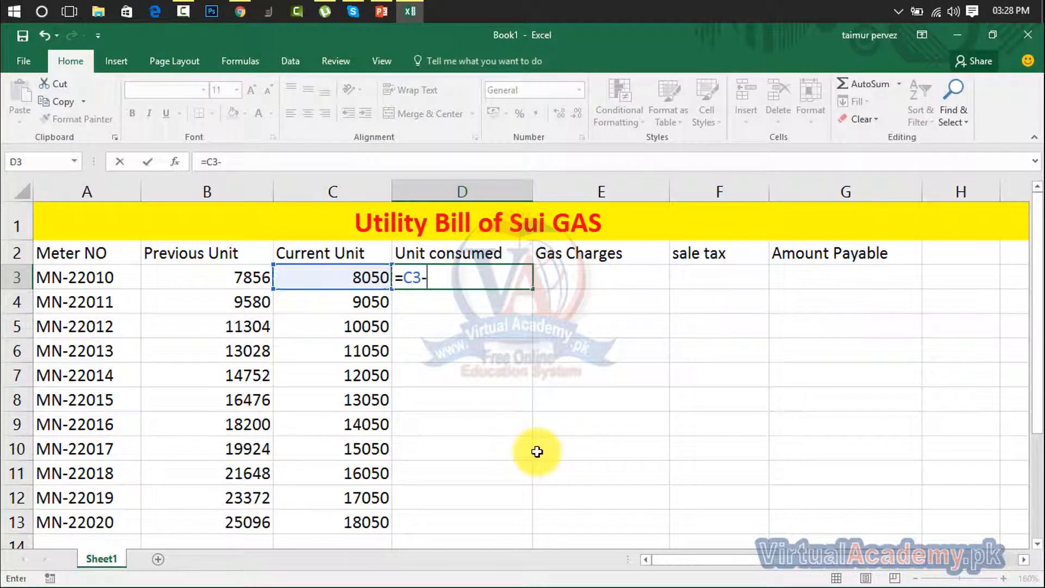
pyautogui.click(264, 277)
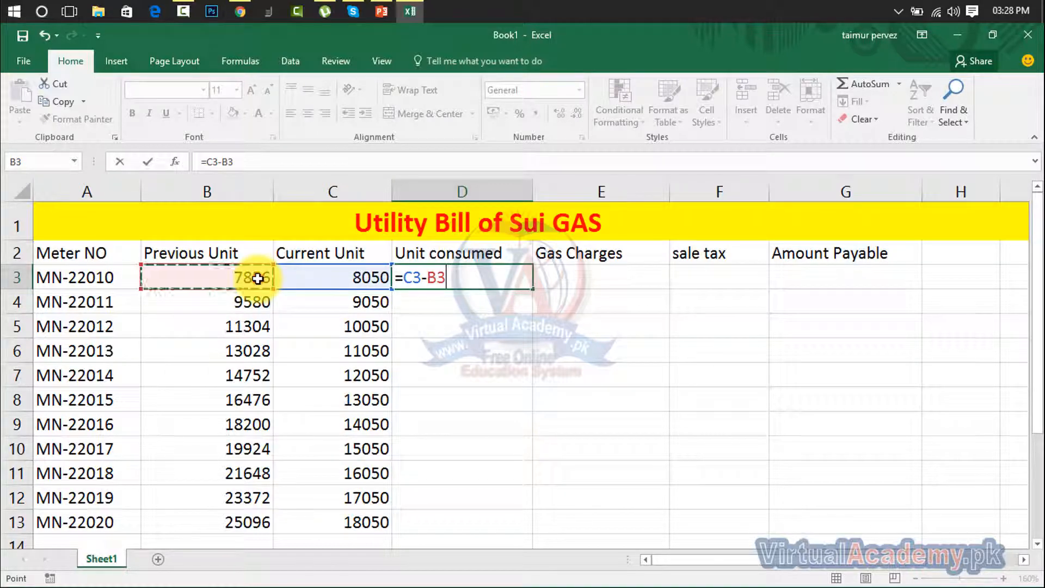
pyautogui.press('Return')
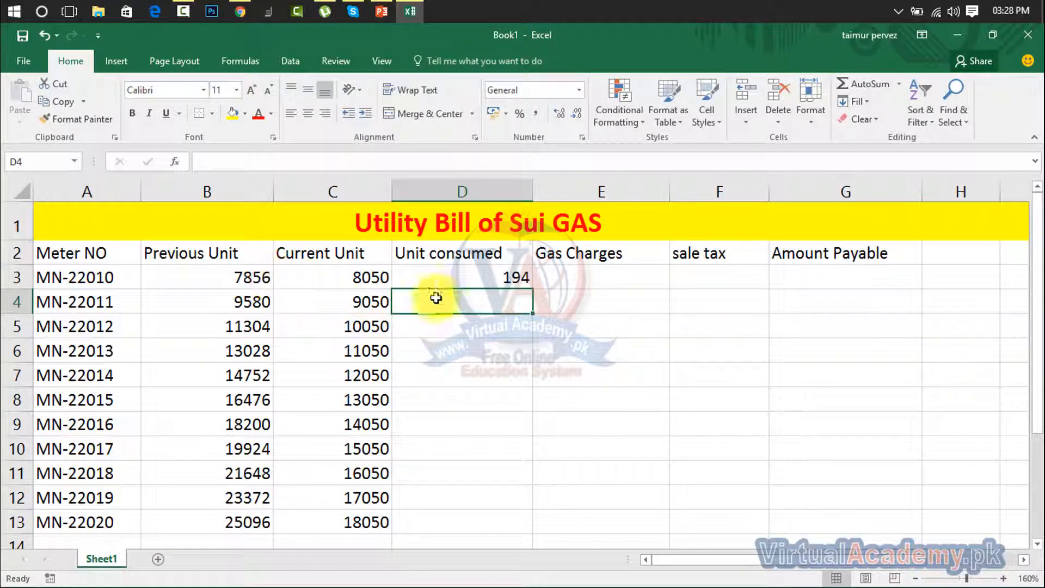
pyautogui.click(474, 275)
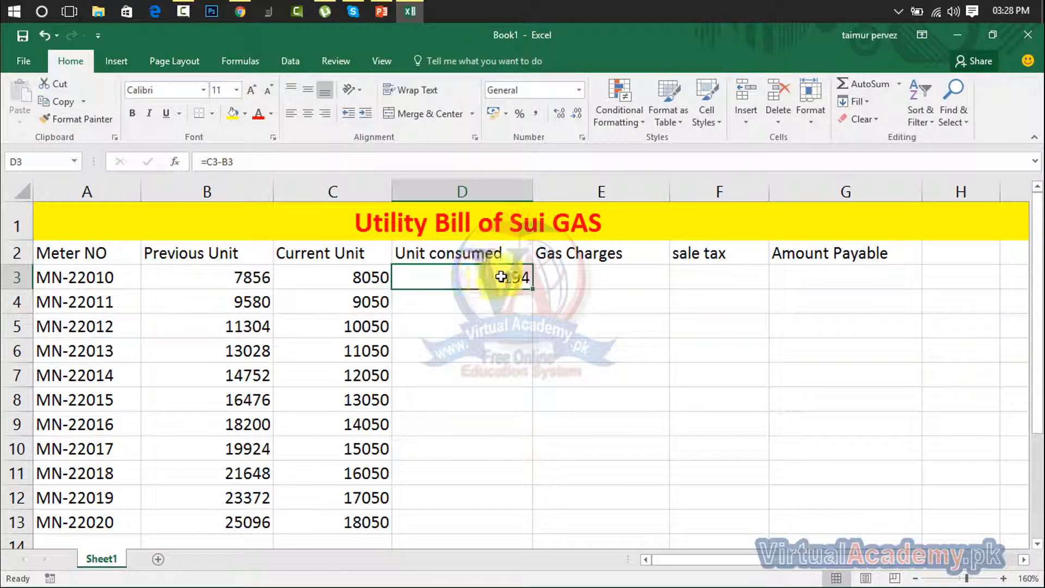
pyautogui.moveTo(532, 289); pyautogui.dragTo(532, 528)
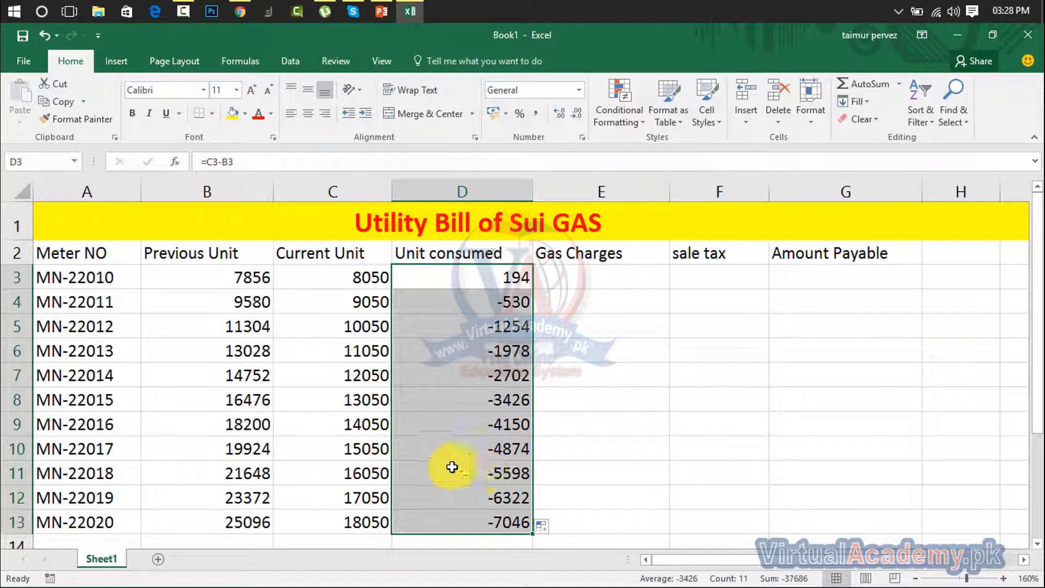
# - Change the Current Unit reading of meter MN-22011 in C4 to 9950
pyautogui.click(354, 303)
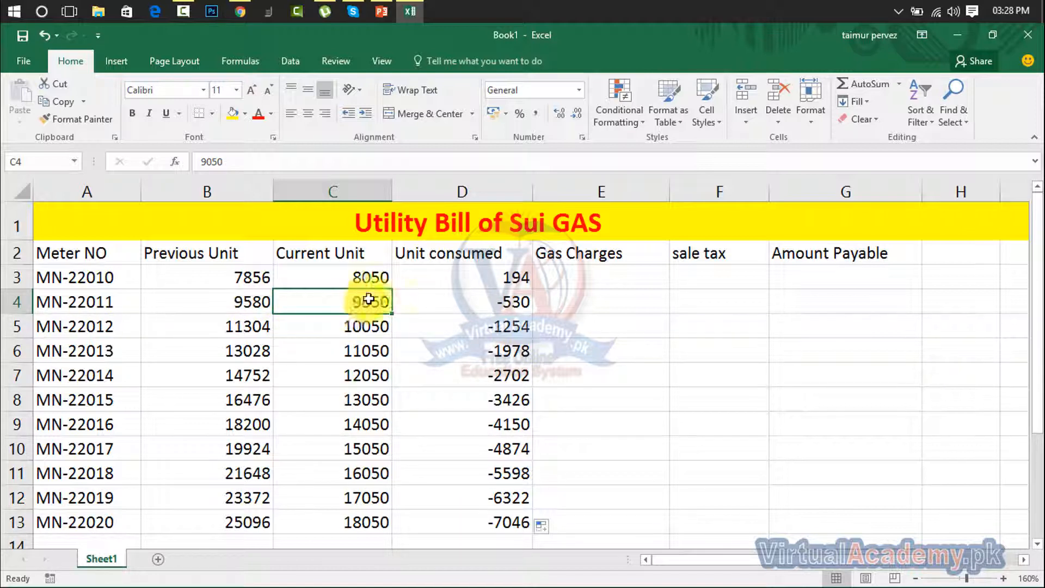
pyautogui.doubleClick(373, 303)
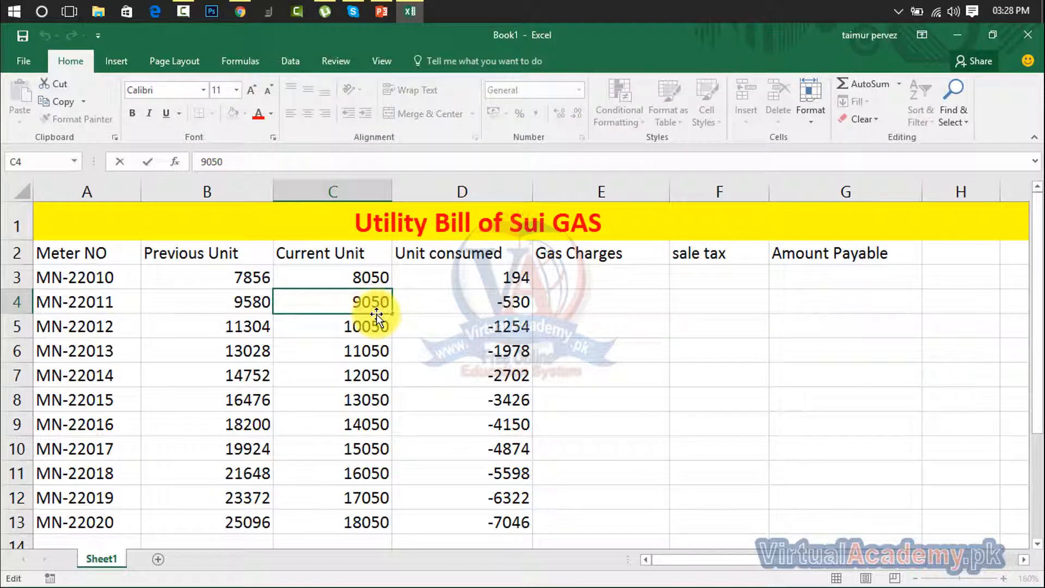
pyautogui.press('BackSpace')
pyautogui.write('9')
pyautogui.click(427, 313)
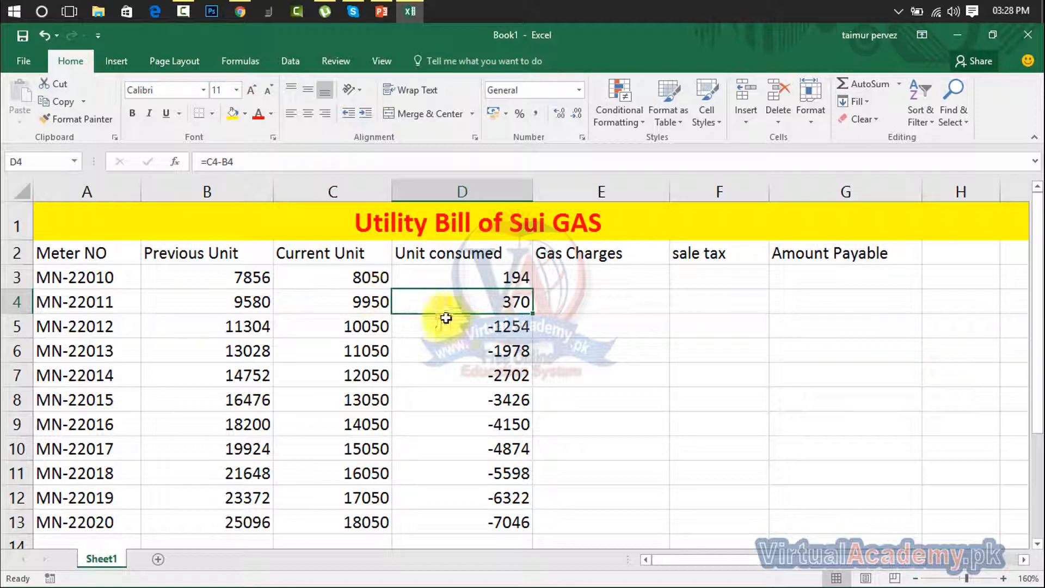
# - Refill the Current Unit series from C3:C4 down to C13 using the 8050 and 9950 readings
pyautogui.click(362, 329)
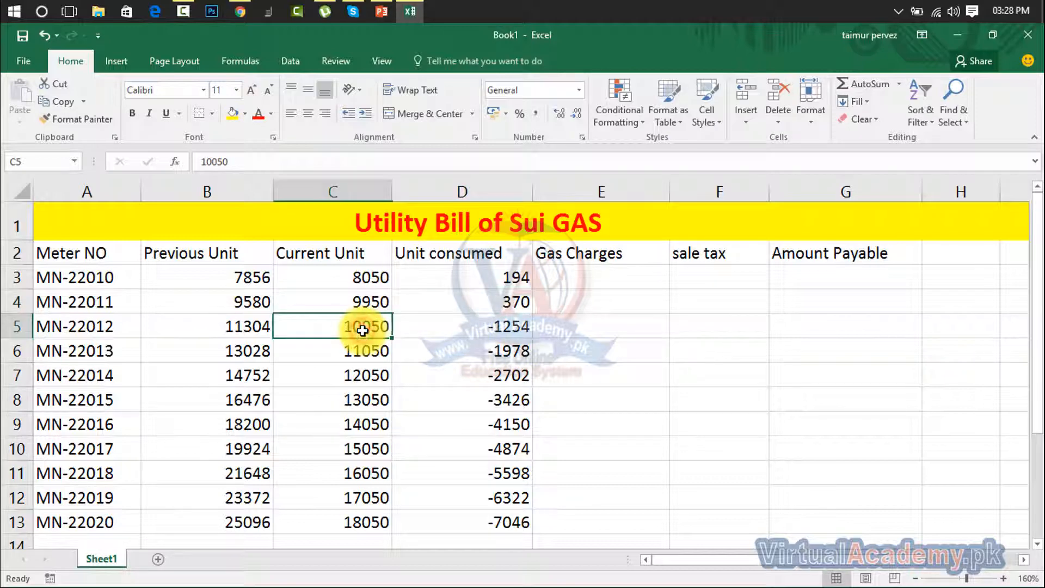
pyautogui.moveTo(362, 329); pyautogui.dragTo(364, 287)
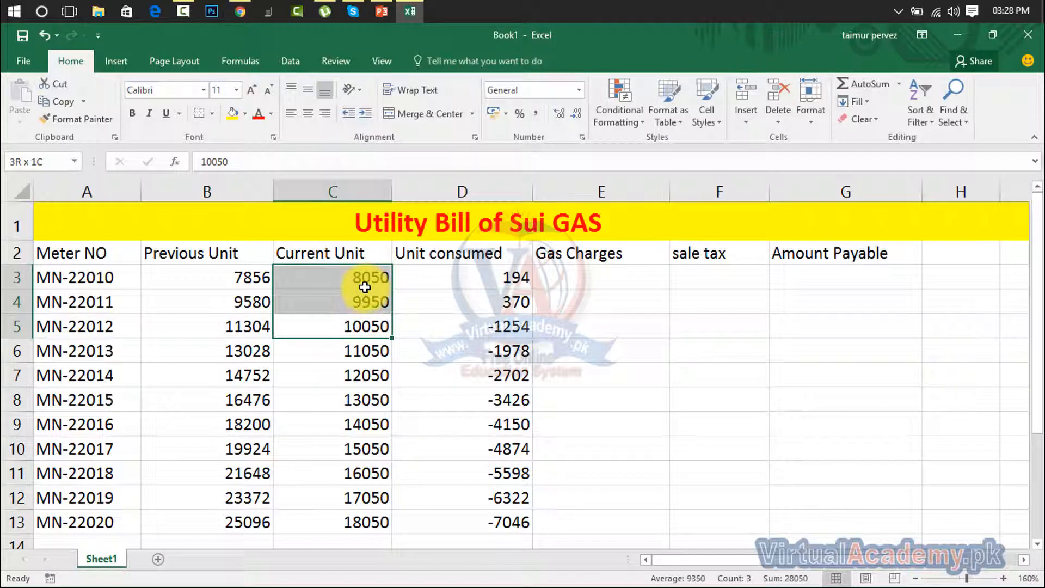
pyautogui.click(364, 283)
pyautogui.doubleClick(346, 285)
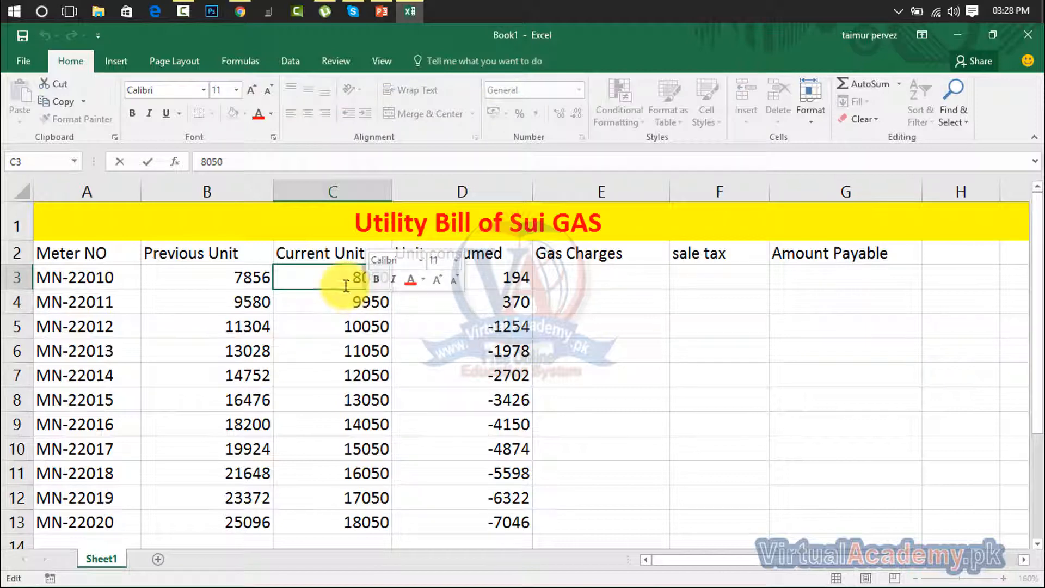
pyautogui.click(406, 272)
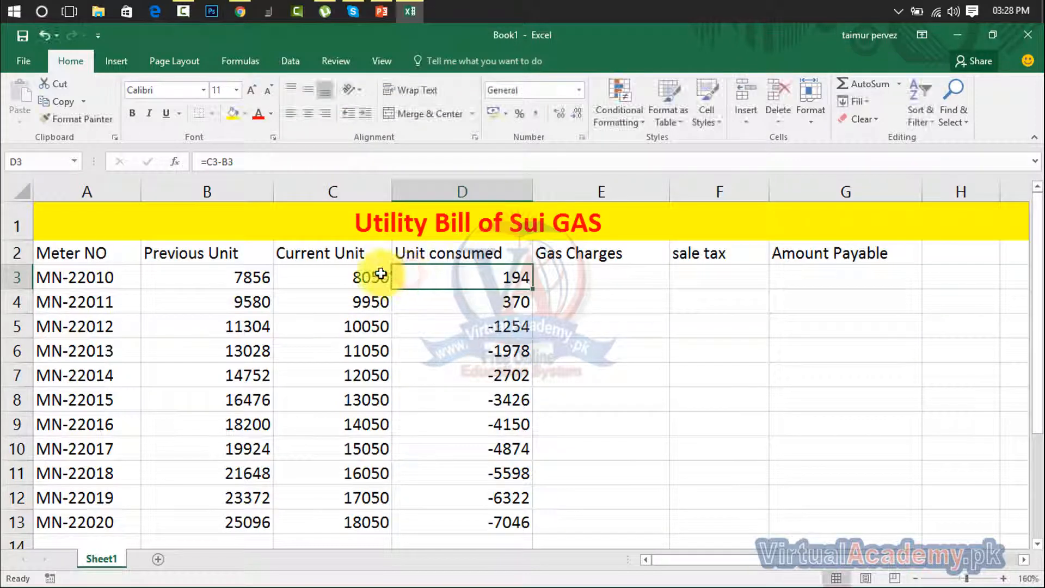
pyautogui.moveTo(380, 274); pyautogui.dragTo(385, 535)
pyautogui.click(673, 368)
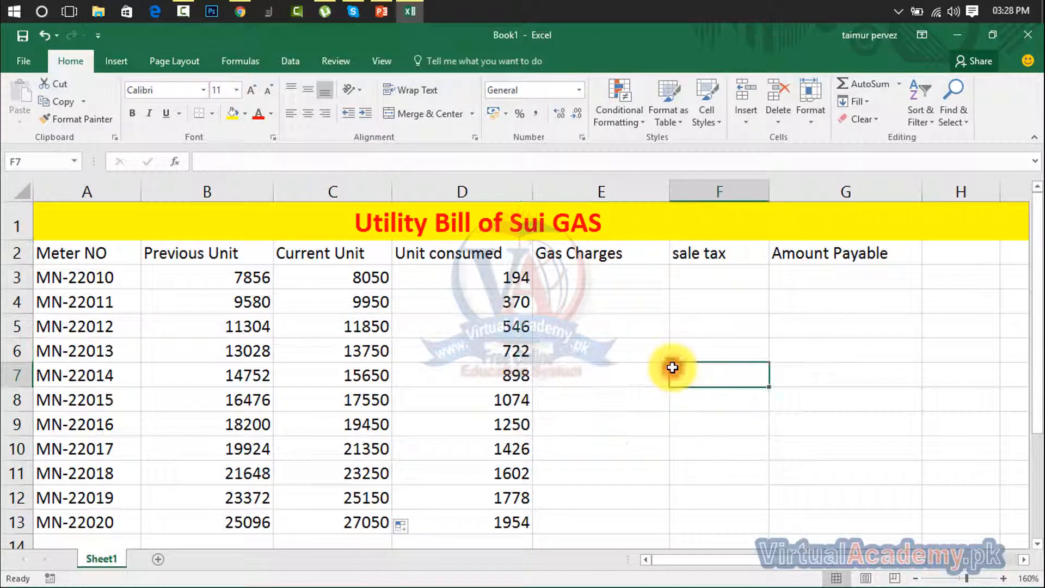
# - Switch to Chrome, open the Domestic gas rates on the SSGC site, examine the sale price table, and return to the Excel bill sheet
pyautogui.click(594, 279)
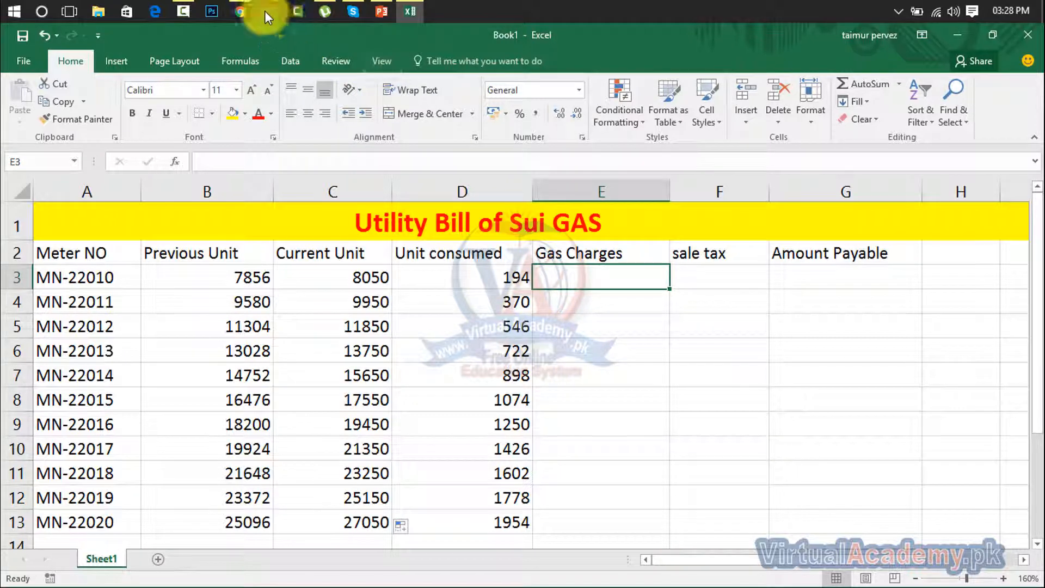
pyautogui.click(241, 11)
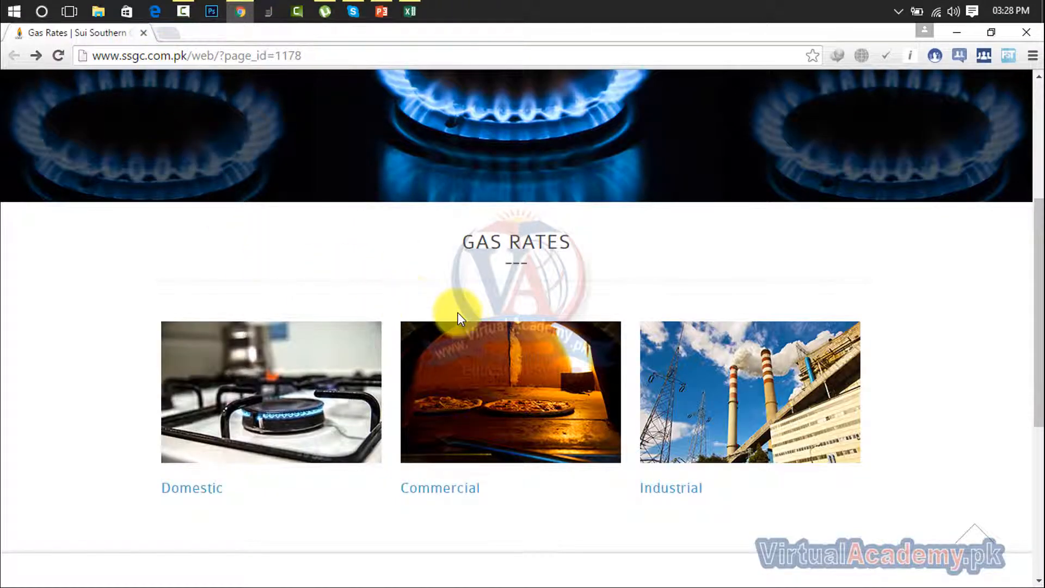
pyautogui.moveTo(556, 377)
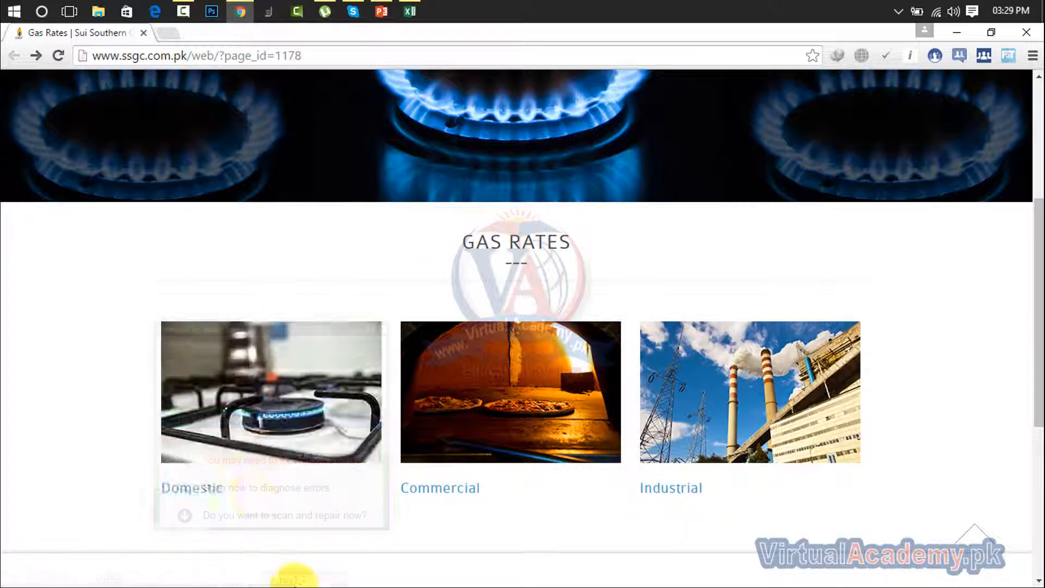
pyautogui.click(203, 485)
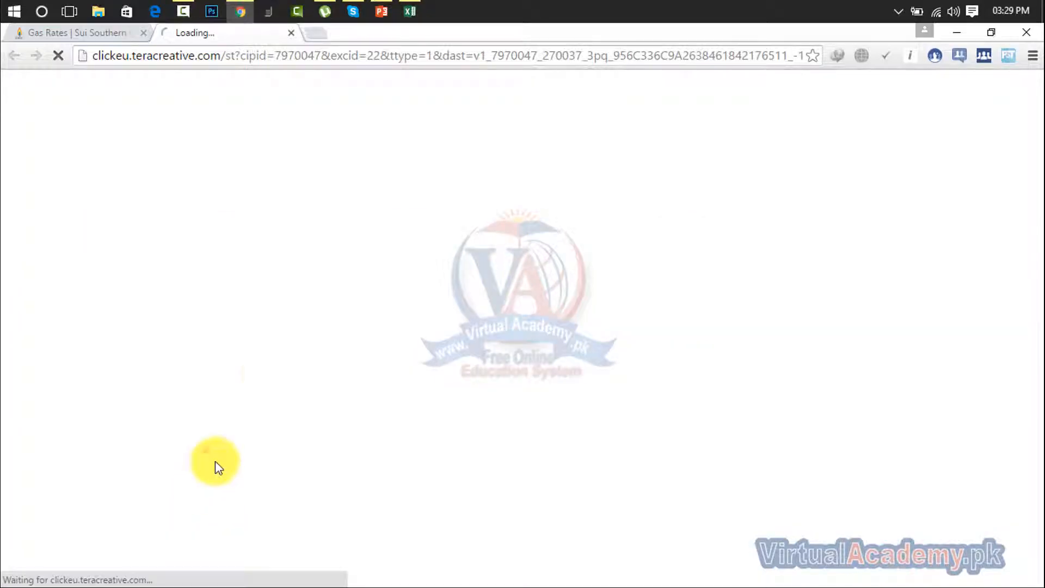
pyautogui.click(291, 33)
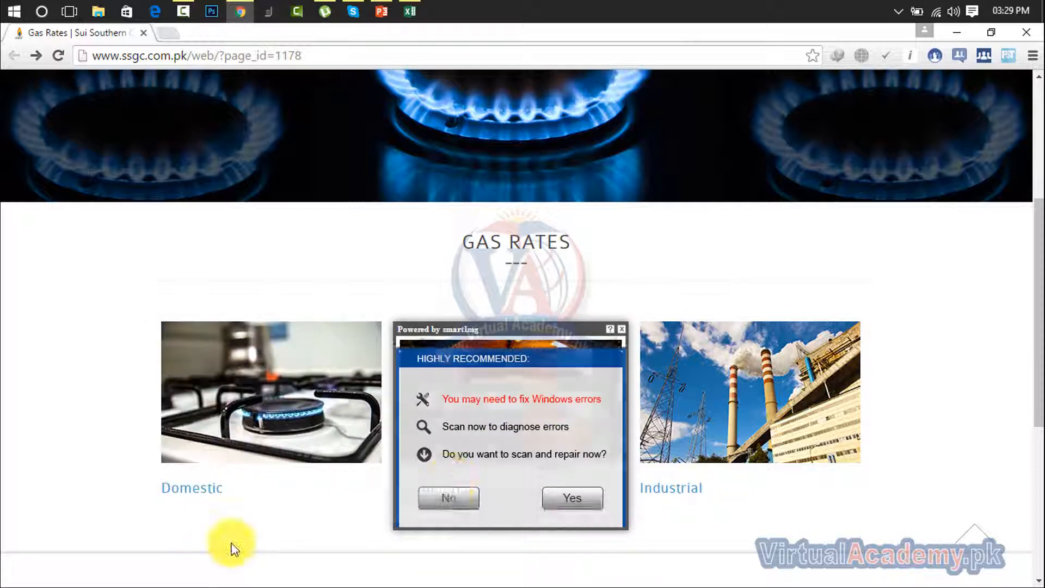
pyautogui.click(194, 492)
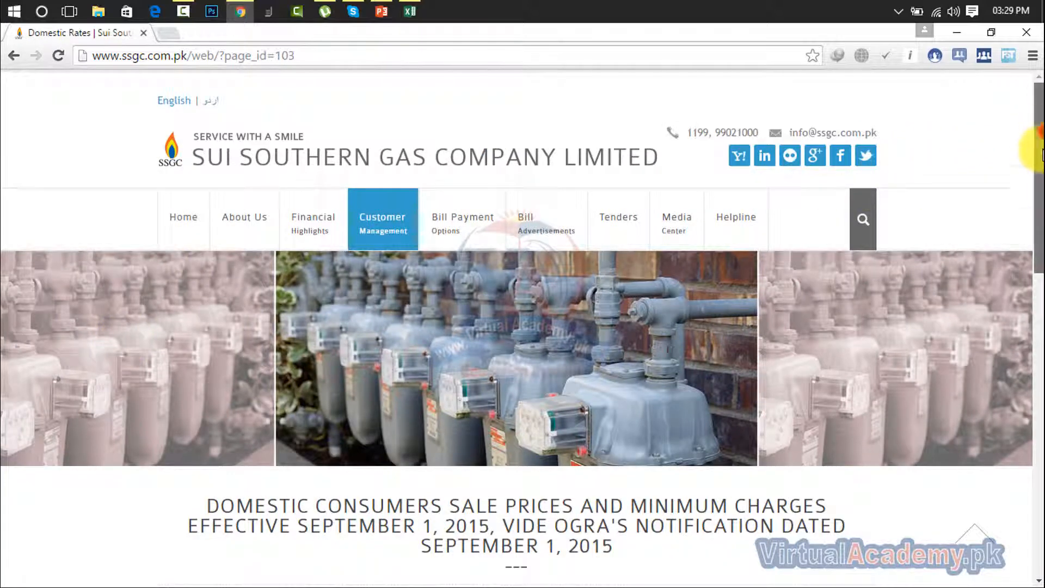
pyautogui.moveTo(1038, 141); pyautogui.dragTo(1037, 318)
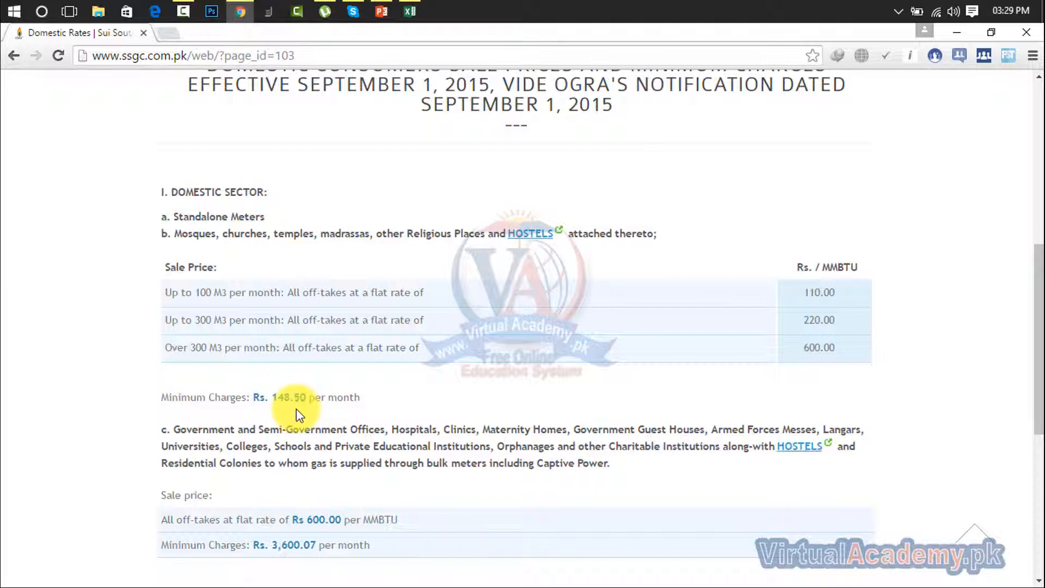
pyautogui.click(412, 8)
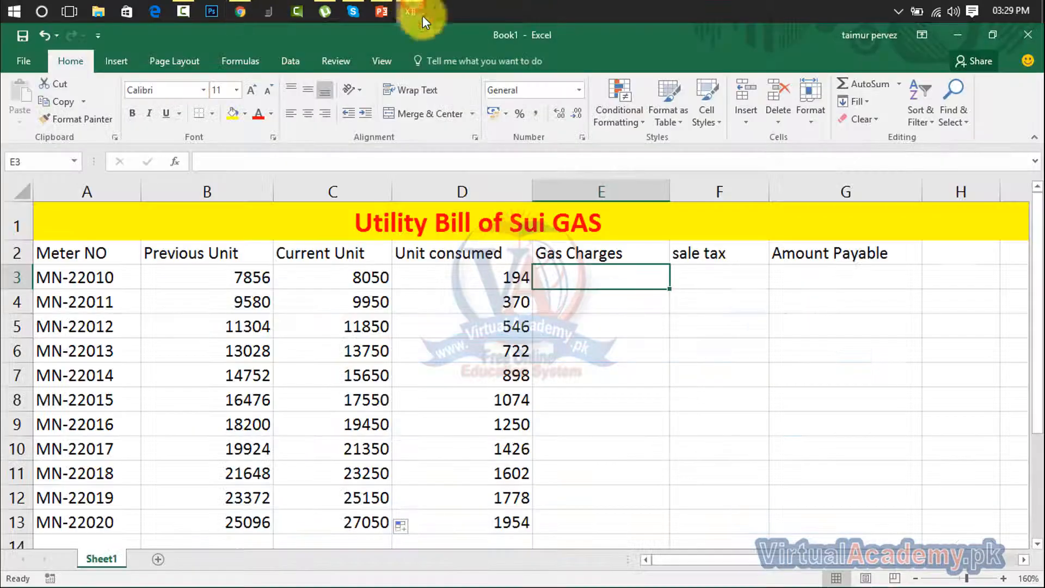
pyautogui.click(416, 6)
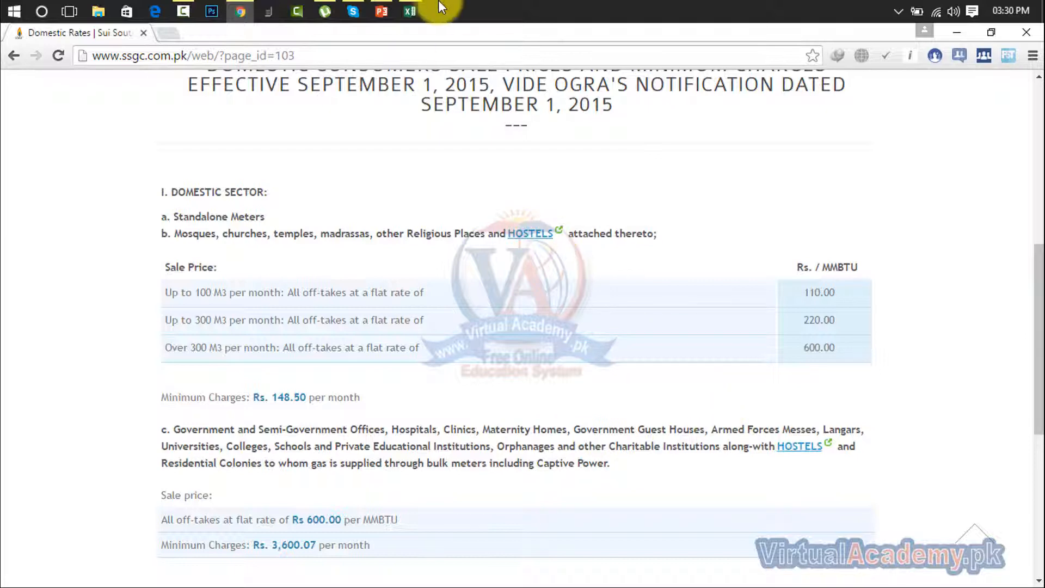
pyautogui.click(411, 11)
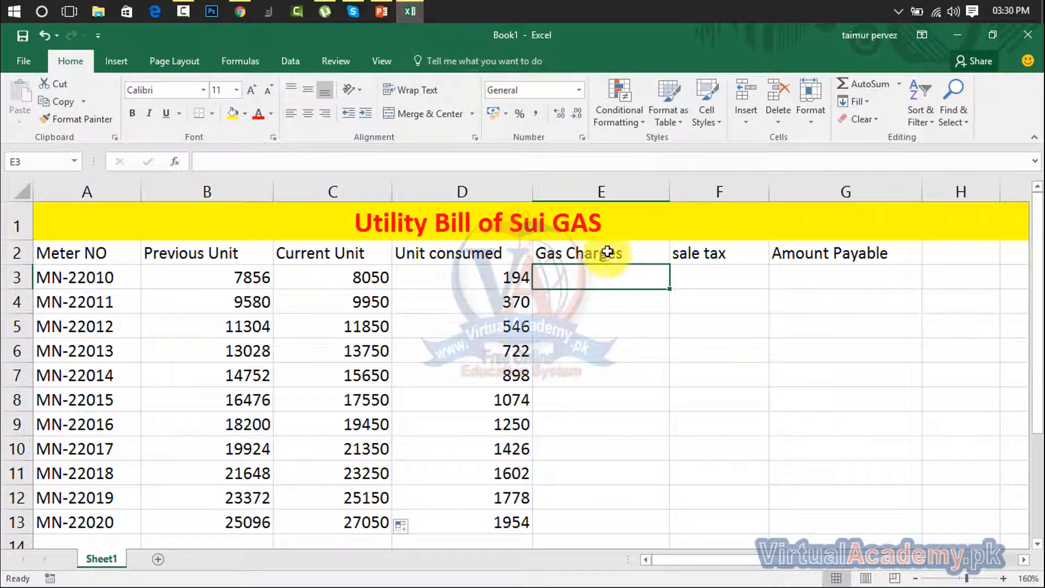
pyautogui.click(601, 278)
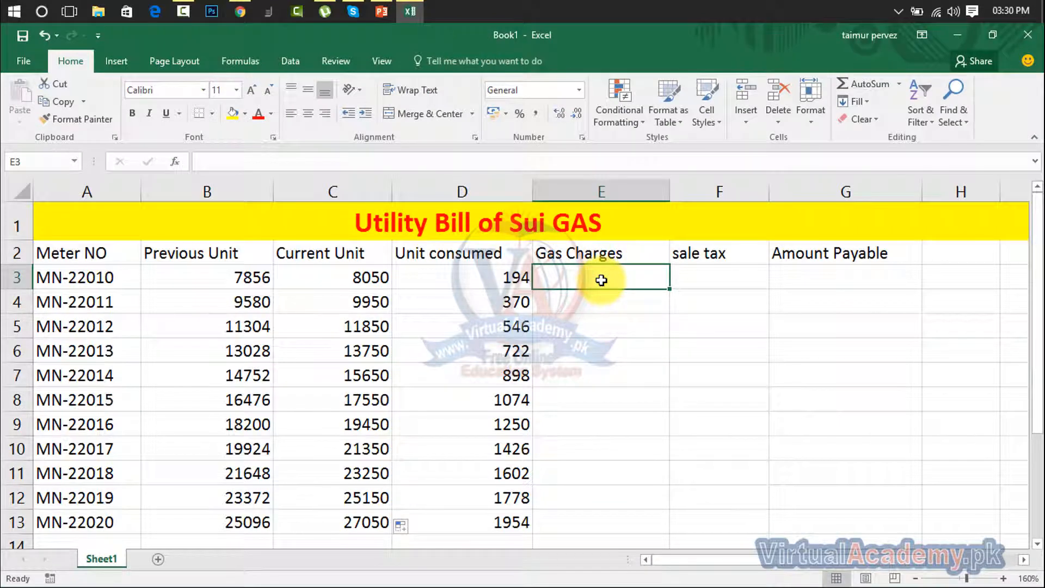
pyautogui.write('i')
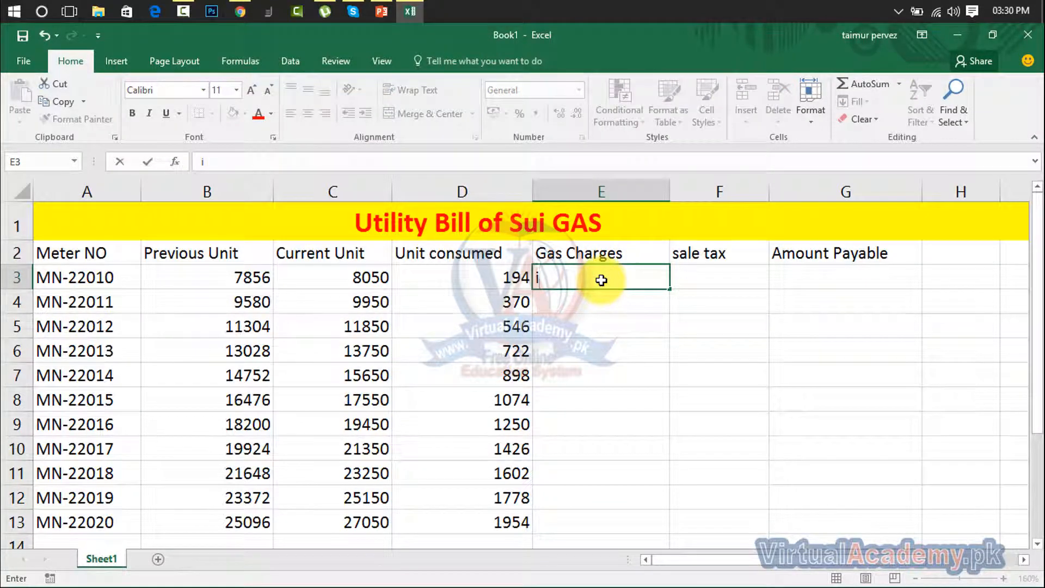
pyautogui.write('f')
pyautogui.press('BackSpace')
pyautogui.press('BackSpace')
# - Start an IF formula in the Gas Charges cell E3 with the logical test D3<200
pyautogui.write('=if')
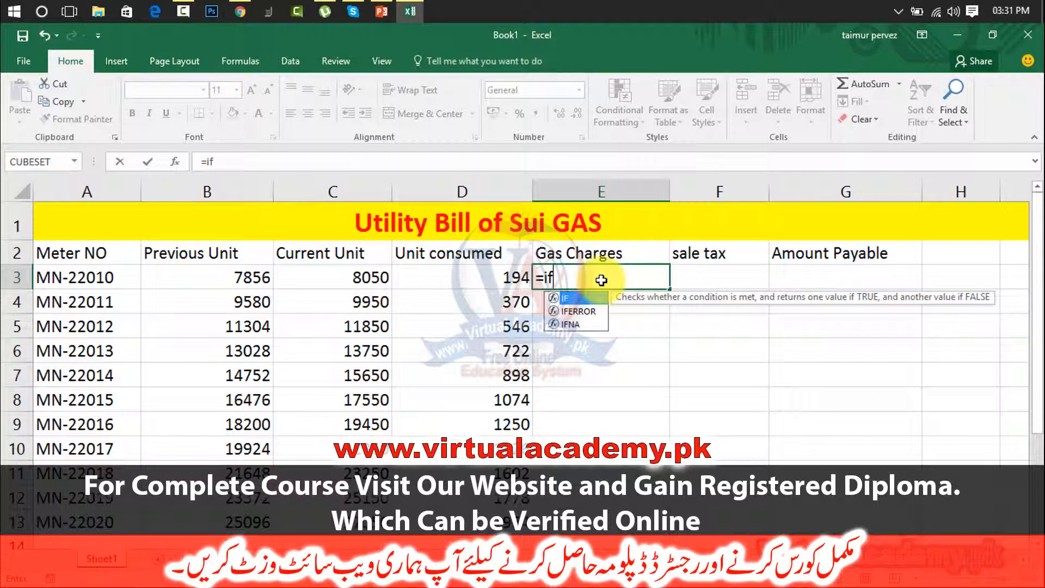
pyautogui.write('(')
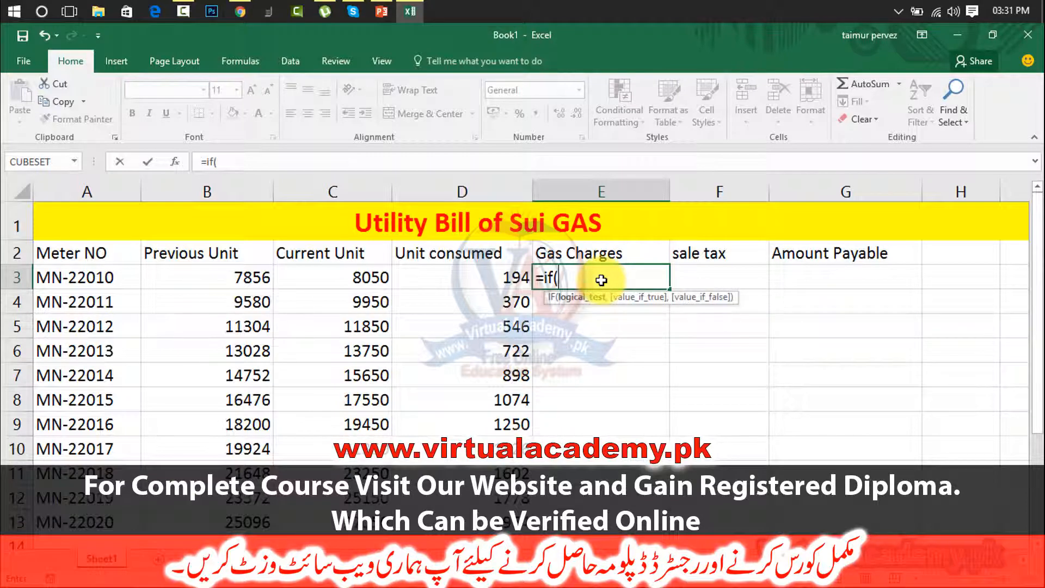
pyautogui.click(484, 277)
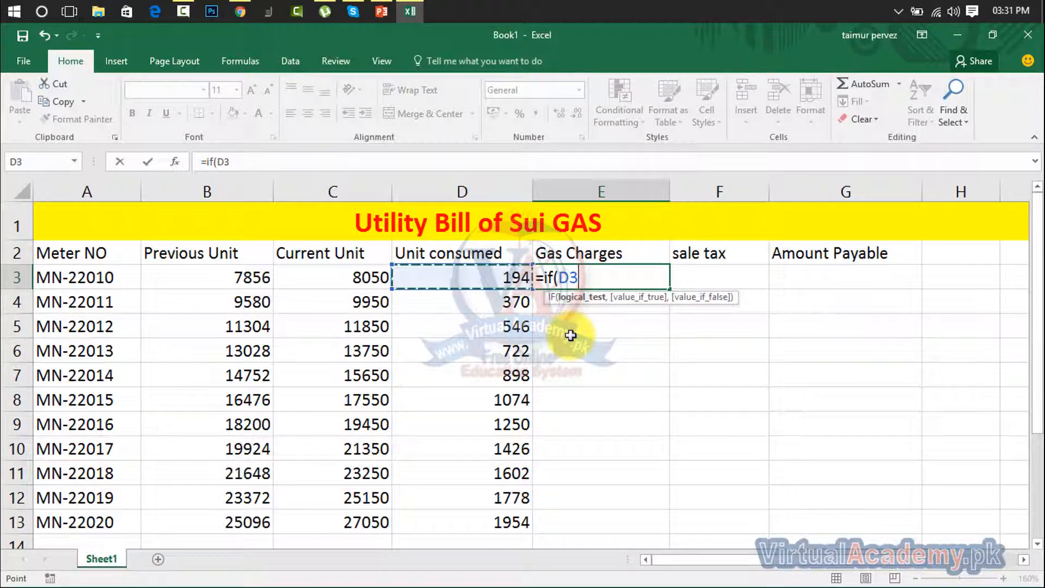
pyautogui.write('<')
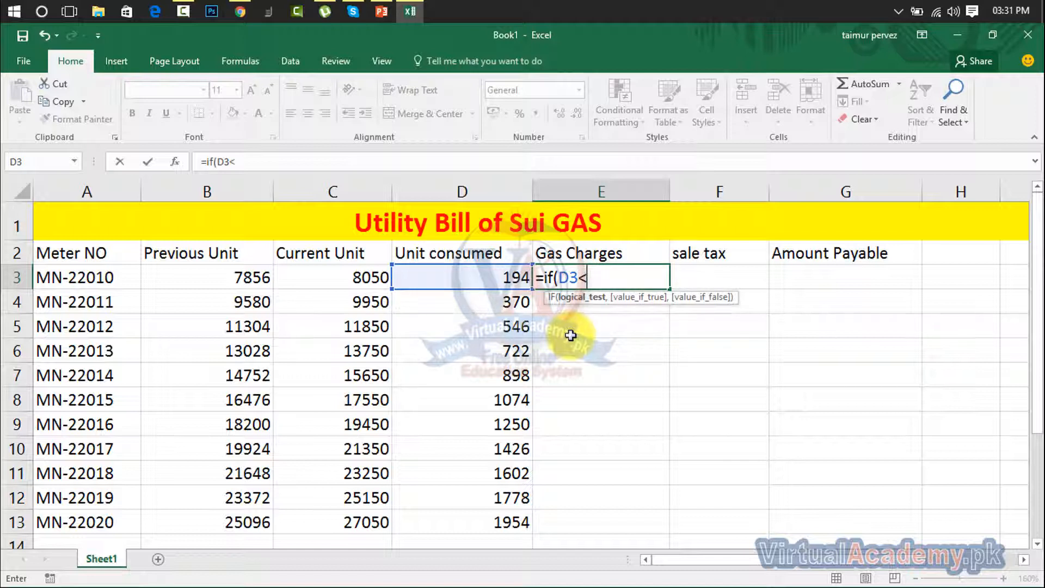
pyautogui.write('300')
pyautogui.press('BackSpace')
pyautogui.press('BackSpace')
pyautogui.write('200')
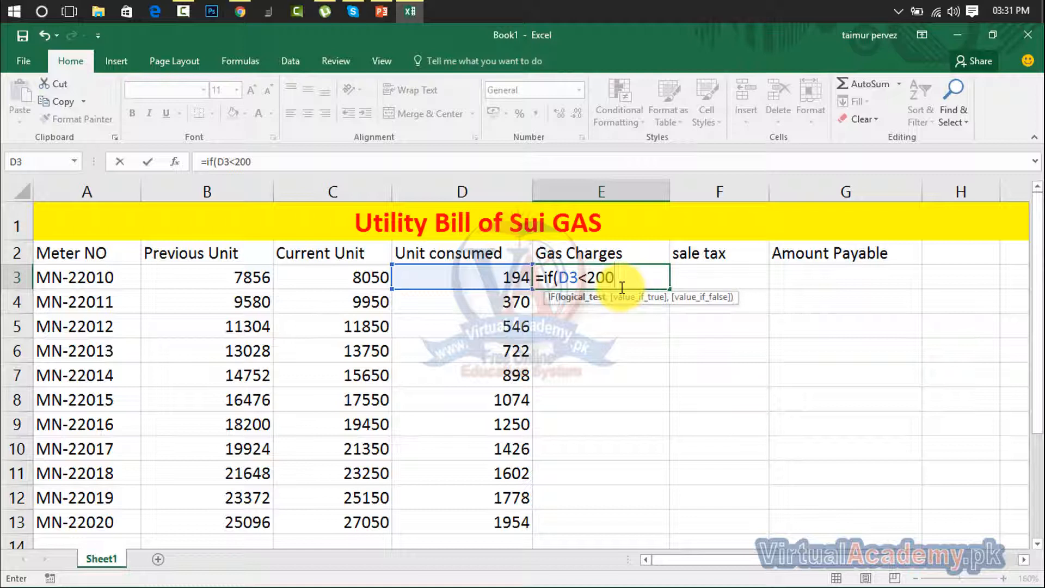
pyautogui.write(',')
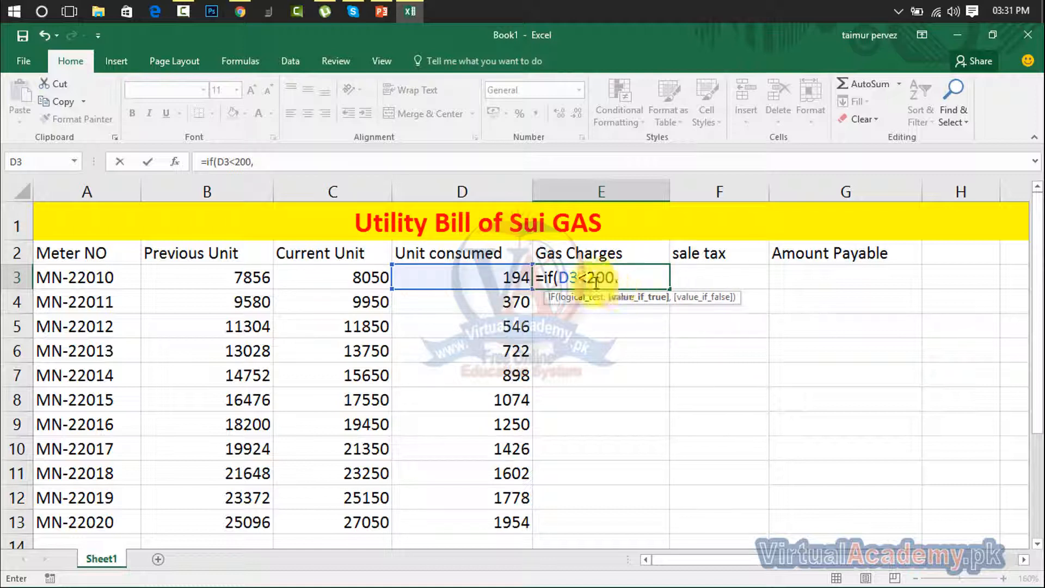
# - Set the value if true of the E3 formula to D3*12 and begin its value if false with a reference to D3
pyautogui.click(514, 277)
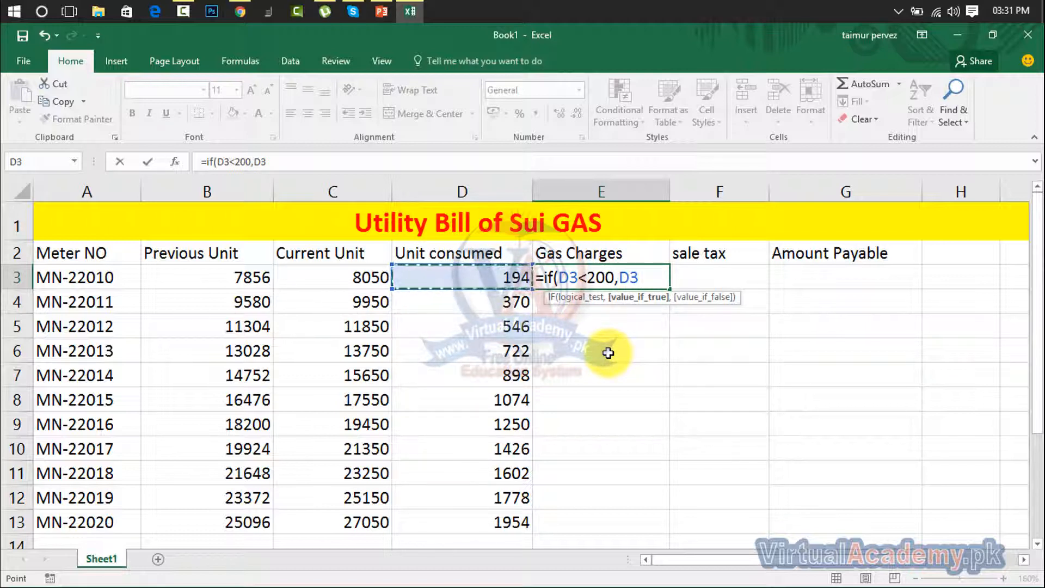
pyautogui.write(',12')
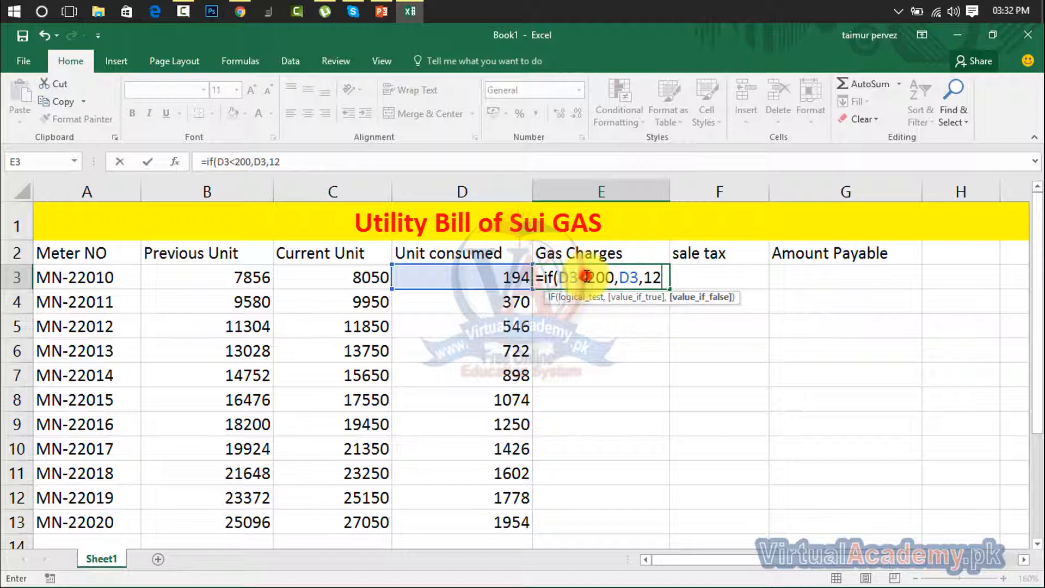
pyautogui.click(587, 276)
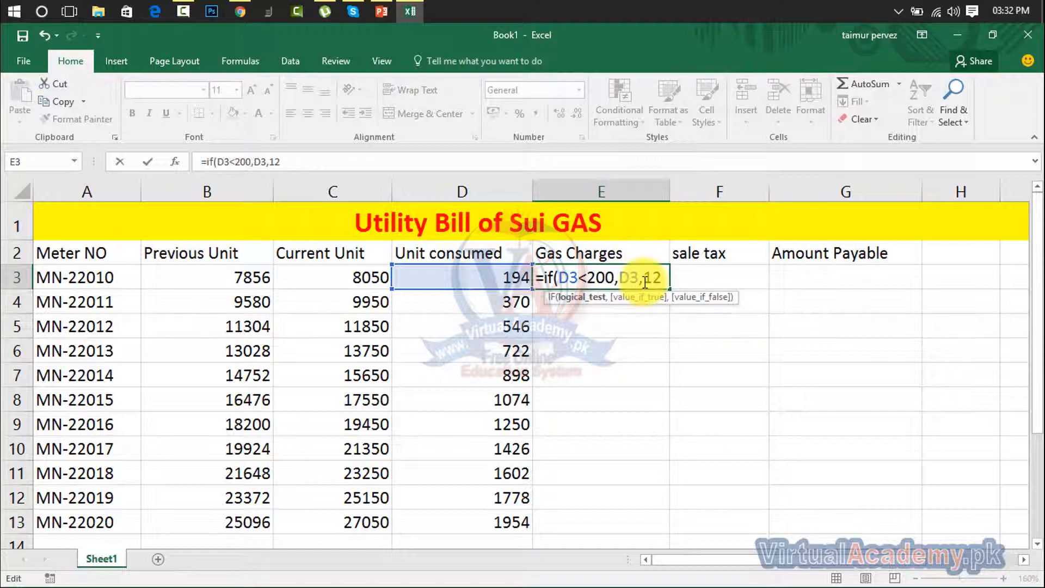
pyautogui.click(664, 279)
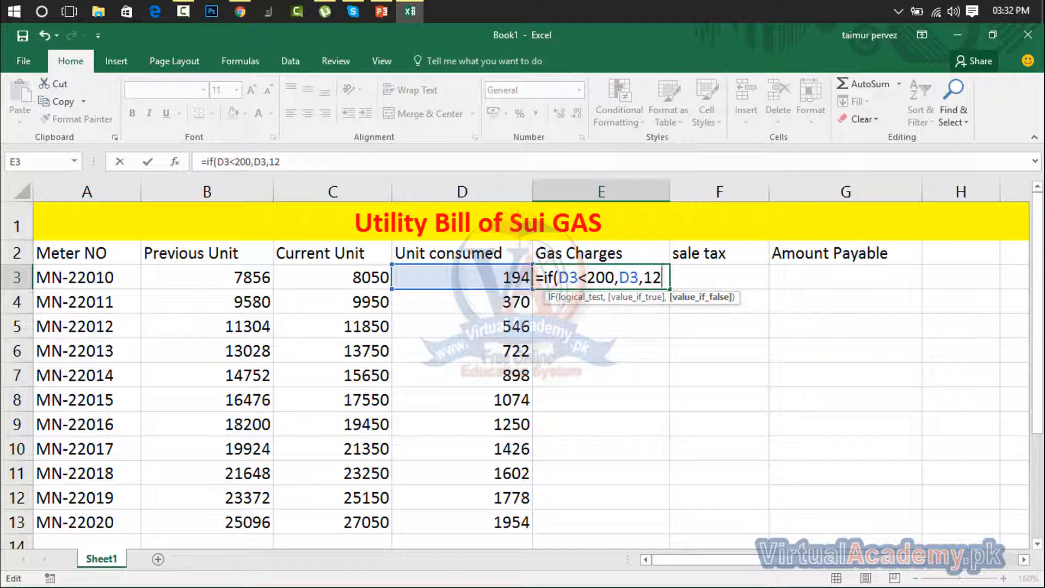
pyautogui.write(',')
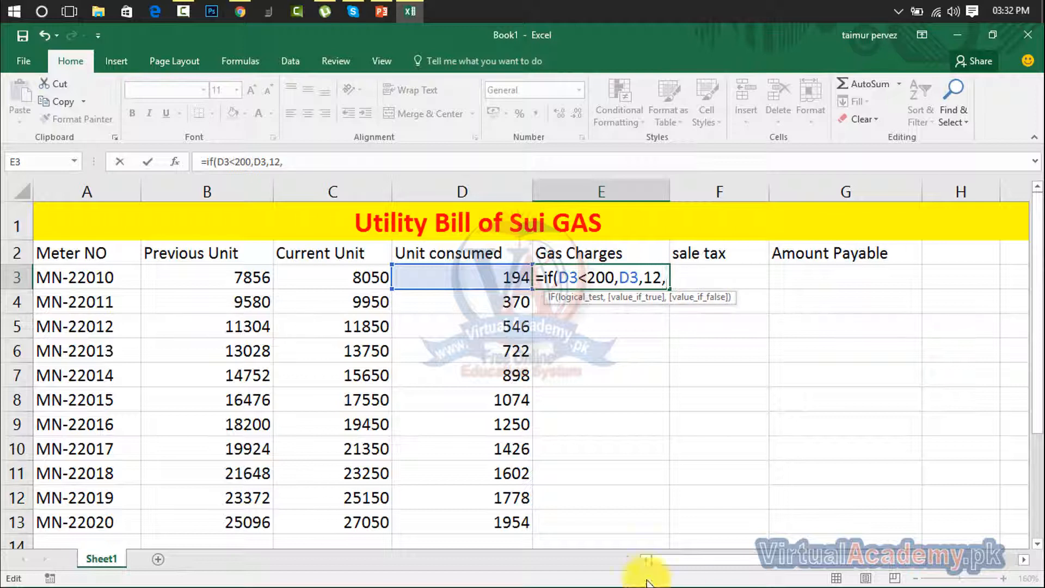
pyautogui.click(493, 274)
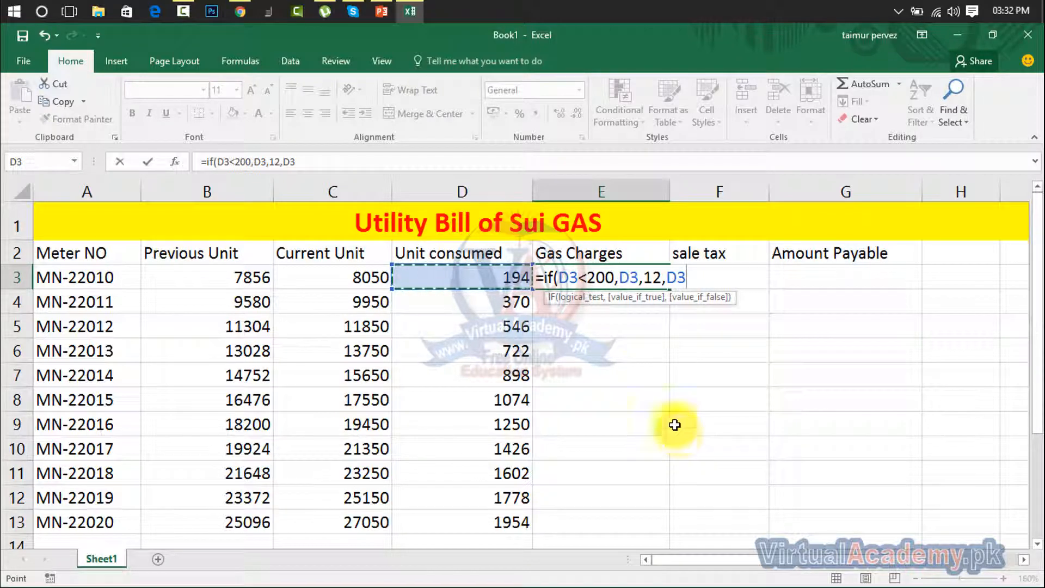
pyautogui.click(644, 280)
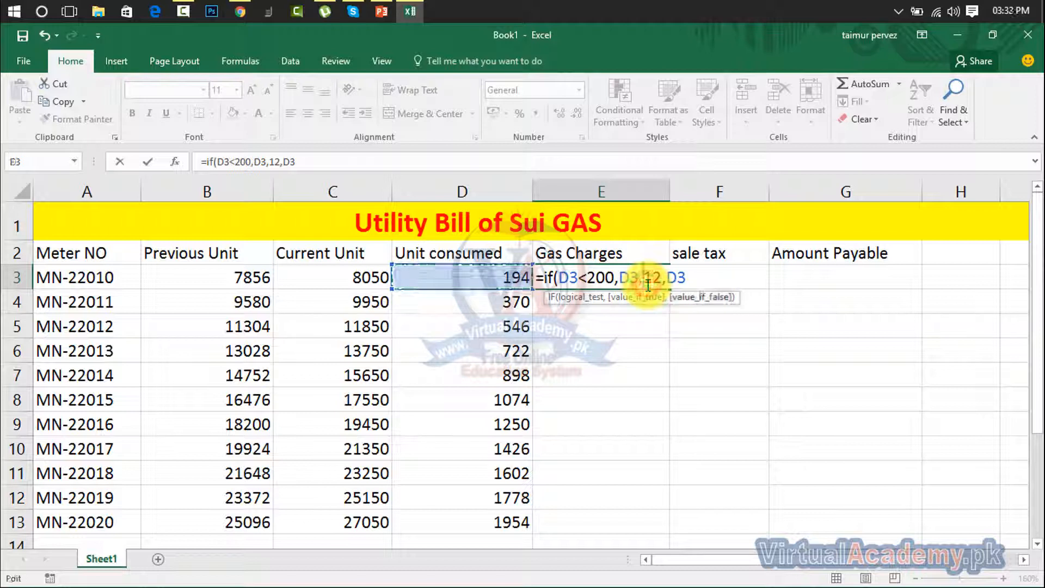
pyautogui.press('BackSpace')
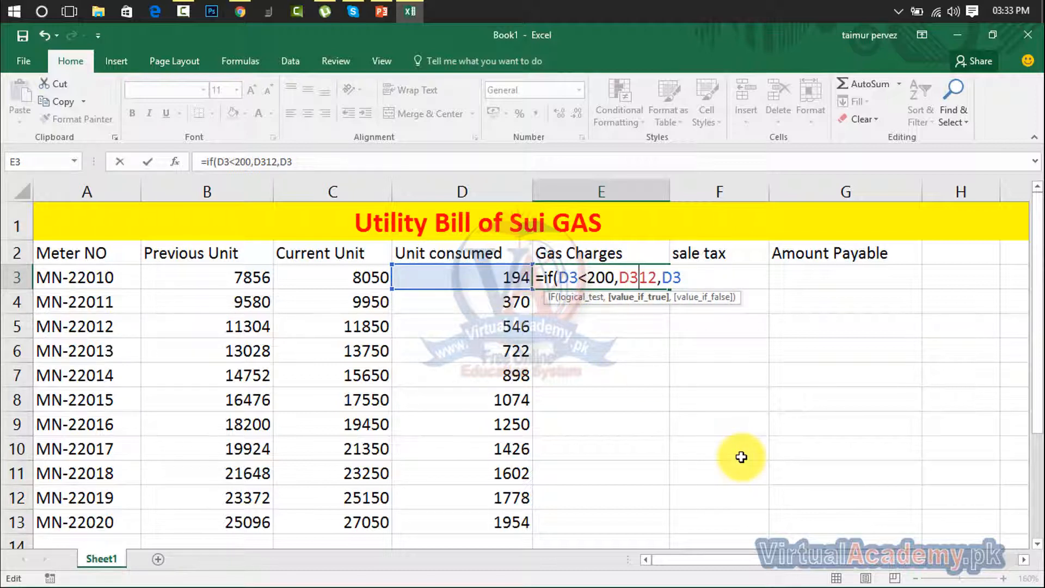
pyautogui.write('*')
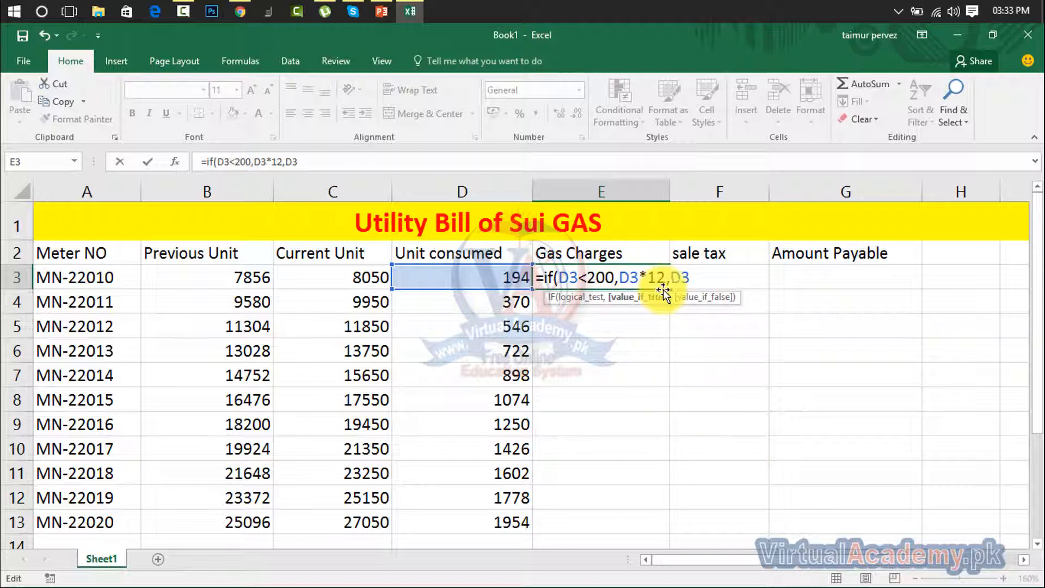
# - Complete the value if false as D3*15 and enter the finished IF formula in E3
pyautogui.click(692, 282)
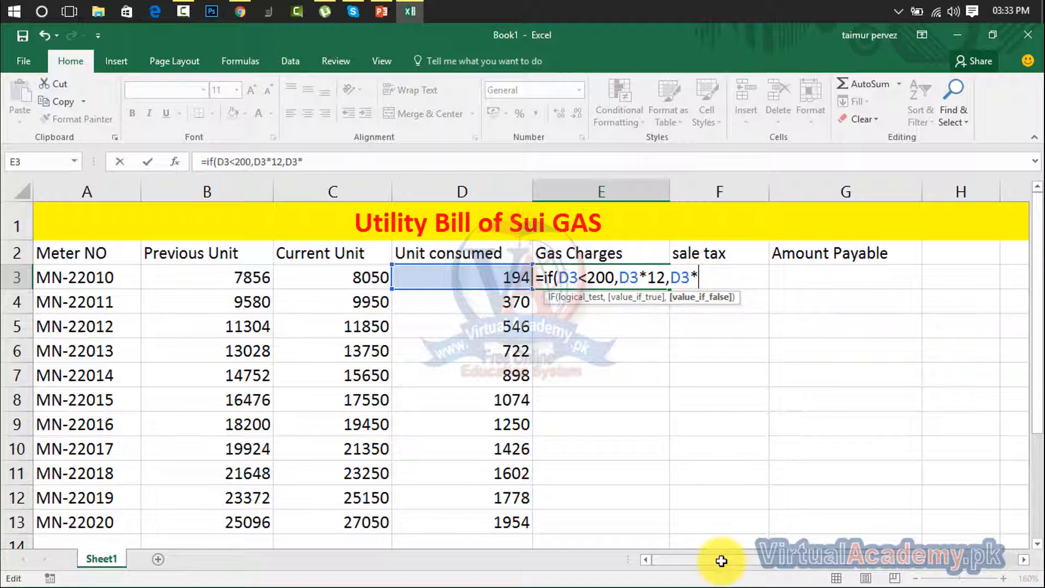
pyautogui.write('15)')
pyautogui.press('Return')
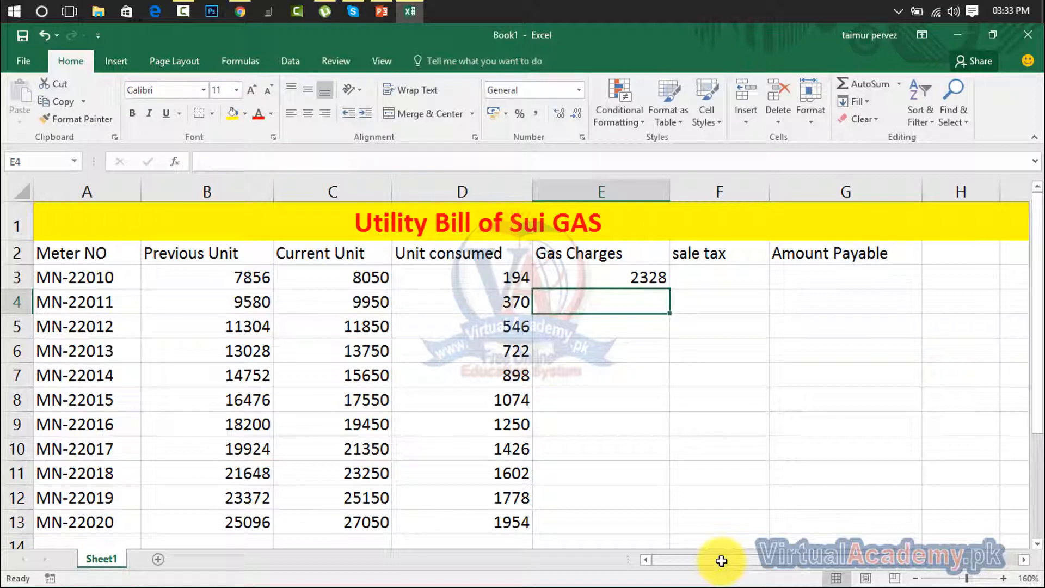
# - Examine the arguments of the IF formula in E3, including the D3*15 part, leaving the cell selected
pyautogui.click(614, 280)
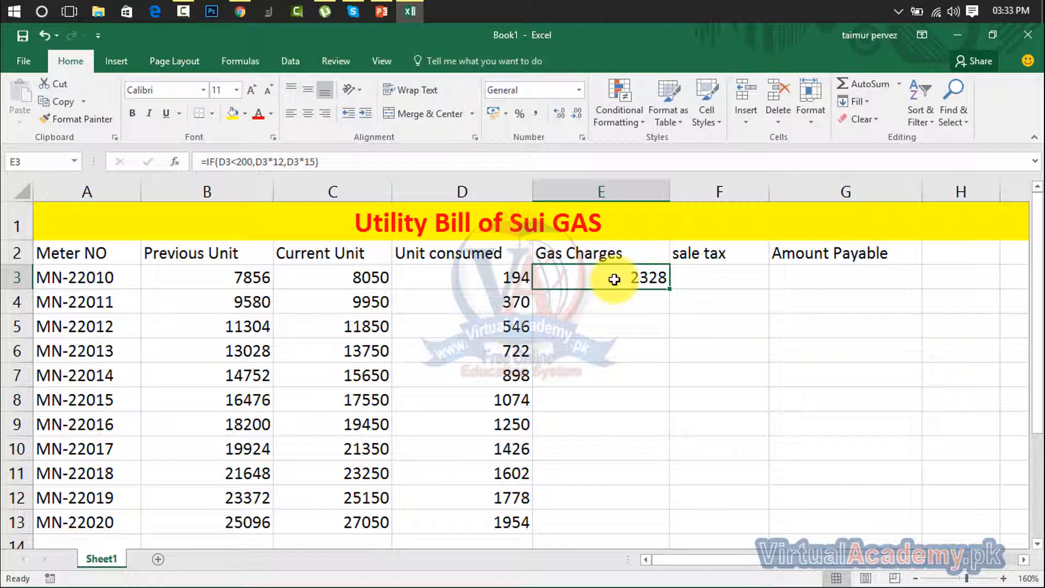
pyautogui.doubleClick(632, 277)
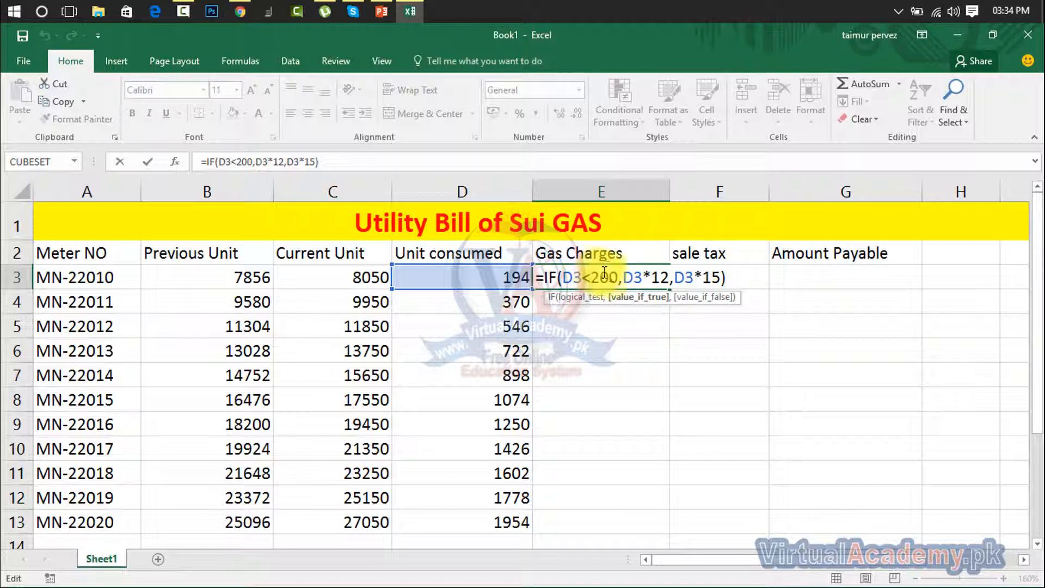
pyautogui.click(676, 278)
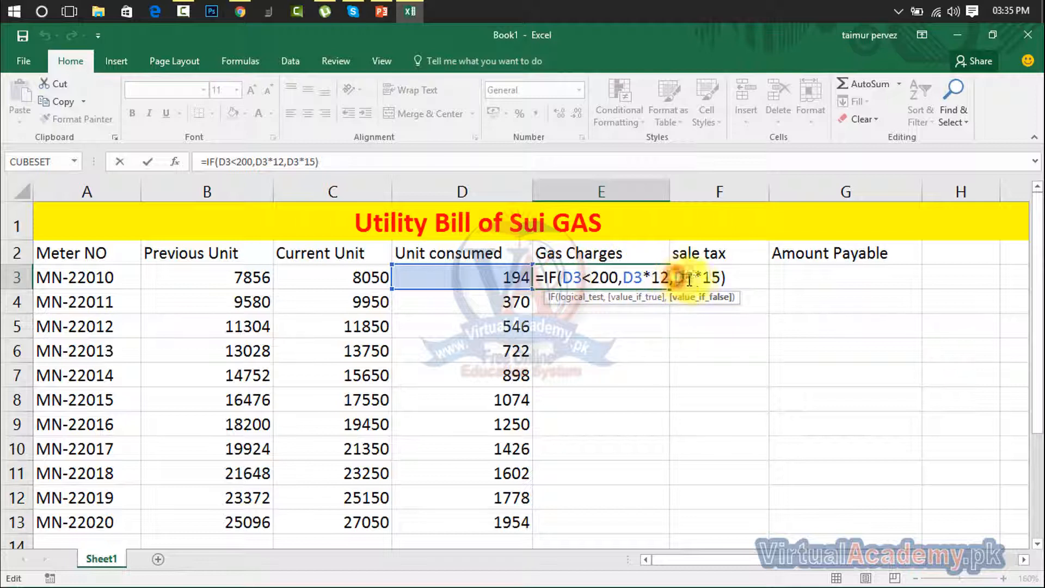
pyautogui.moveTo(675, 278); pyautogui.dragTo(722, 279)
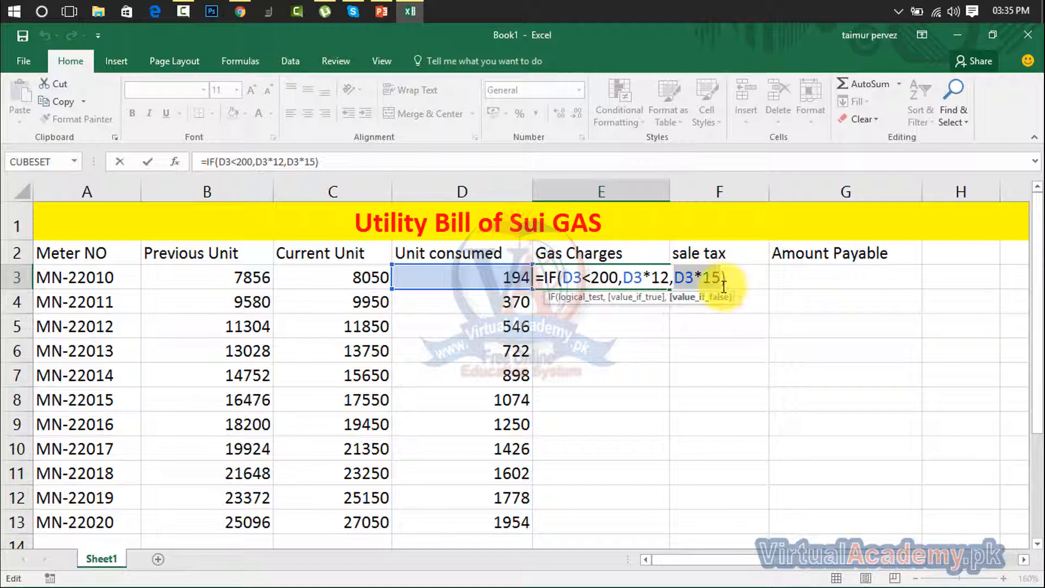
pyautogui.click(741, 284)
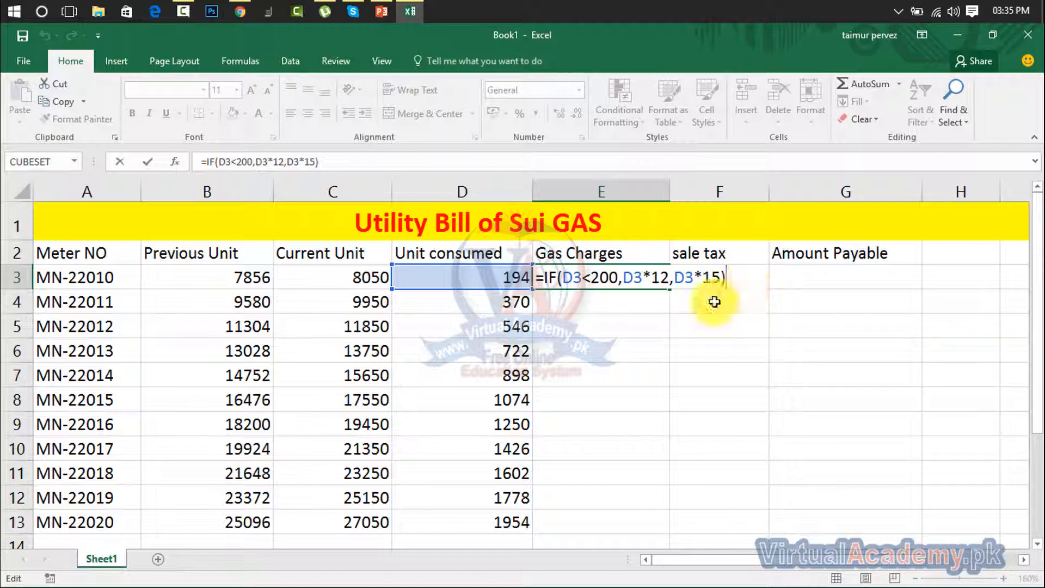
pyautogui.click(664, 329)
pyautogui.click(635, 275)
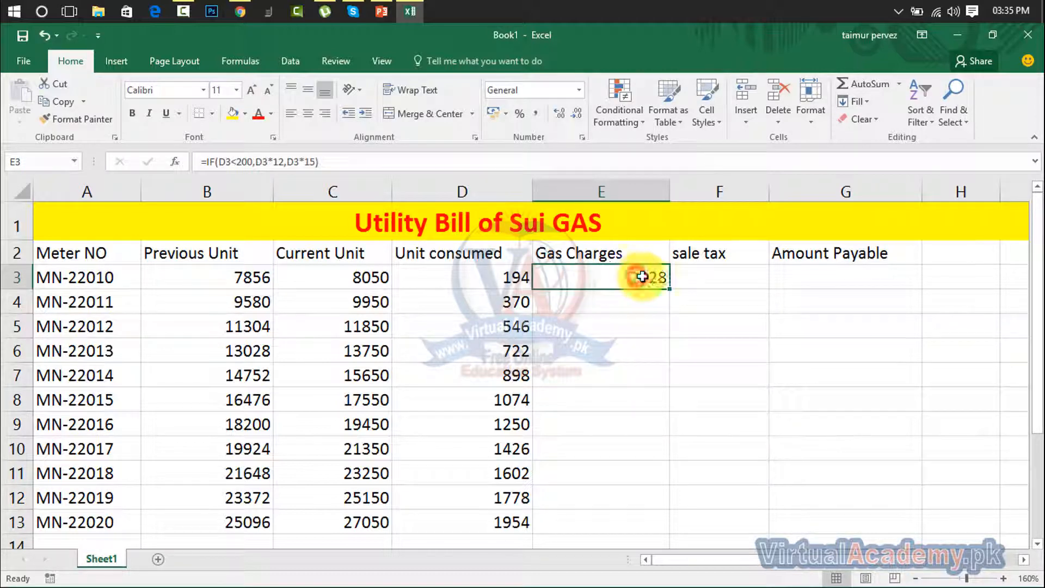
# - Fill the Gas Charges IF formula from E3 down through E13 for all the meters
pyautogui.moveTo(670, 289); pyautogui.dragTo(645, 525)
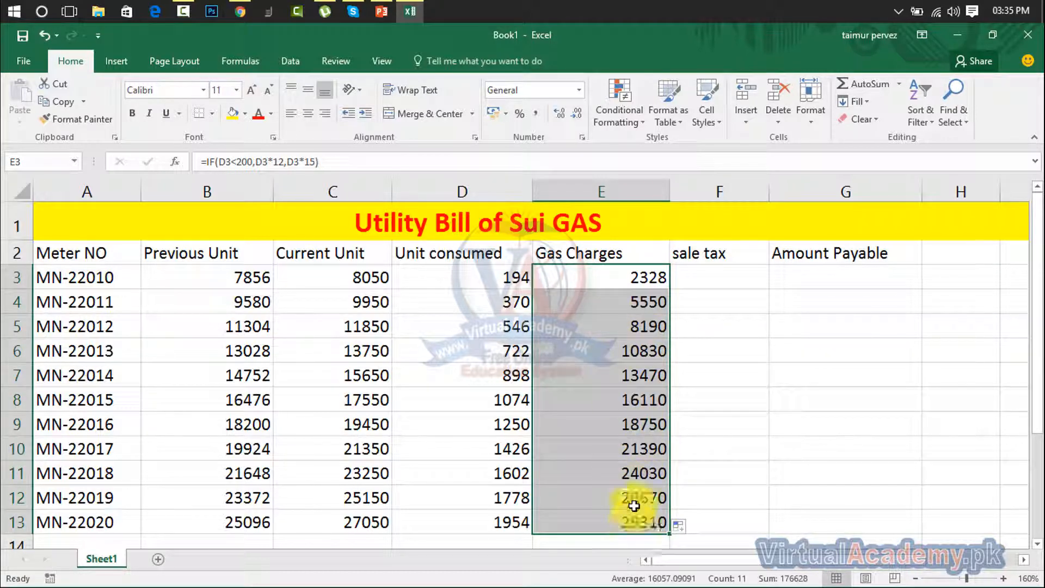
# - Try the sale tax formula =E3*4% in F3, and clear the cell again
pyautogui.click(707, 285)
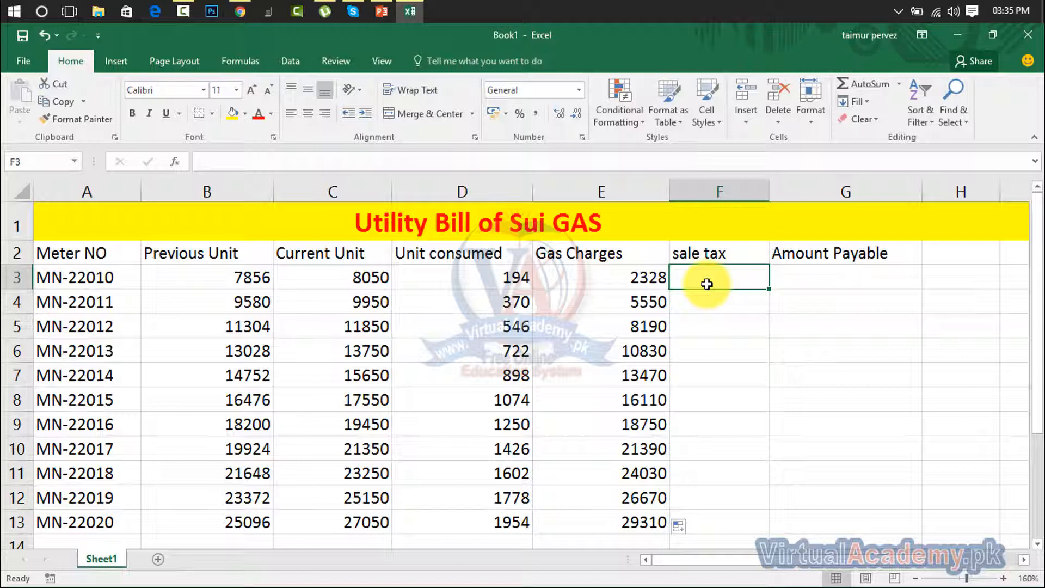
pyautogui.write('=')
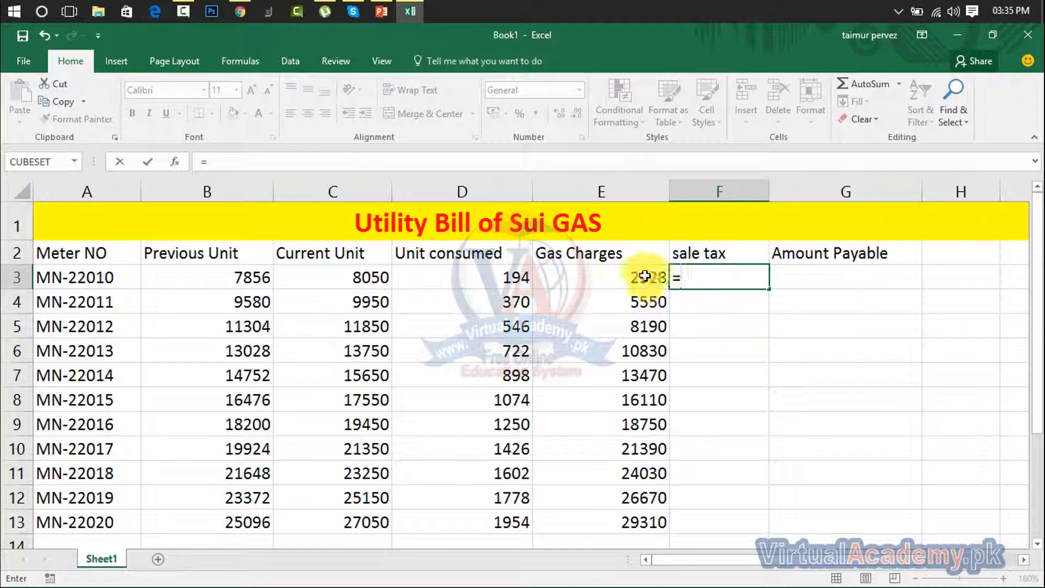
pyautogui.click(616, 284)
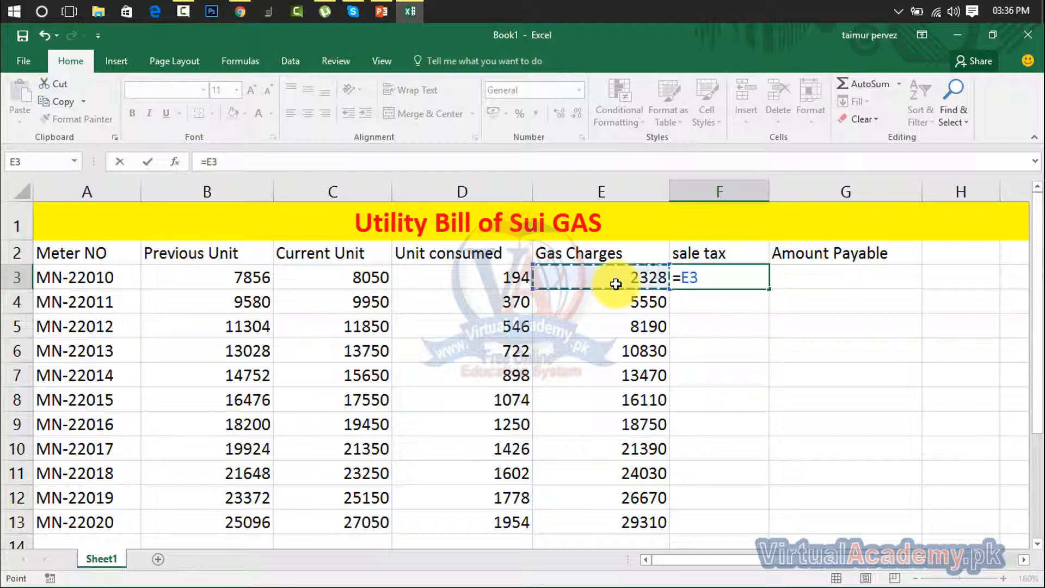
pyautogui.write('*')
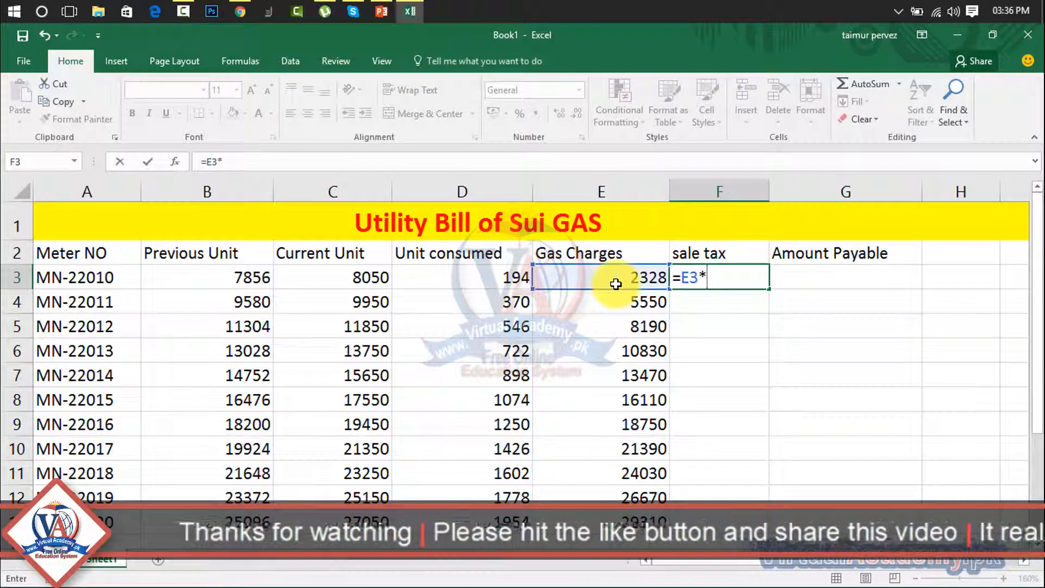
pyautogui.write('4')
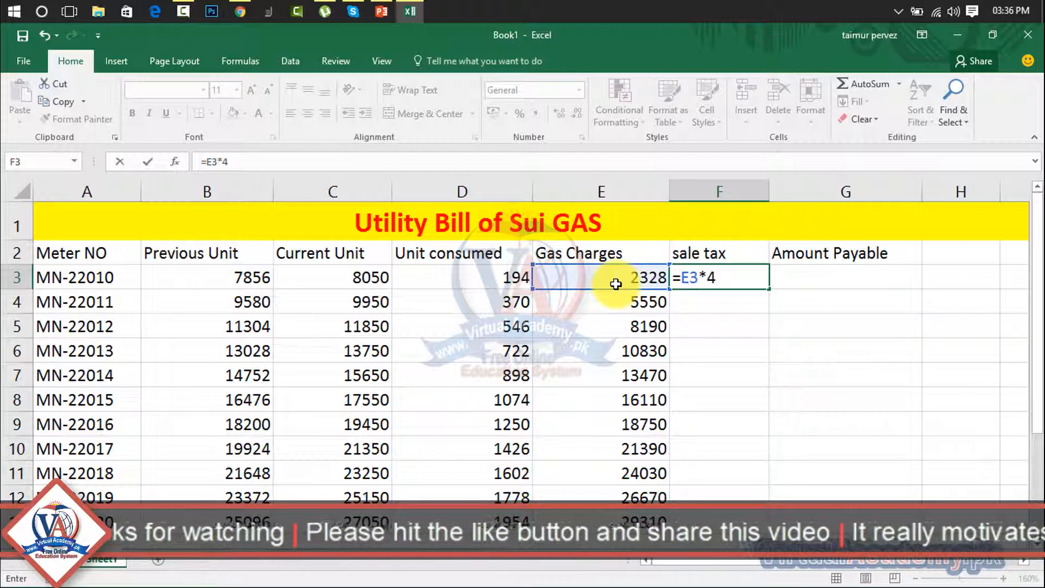
pyautogui.write('%')
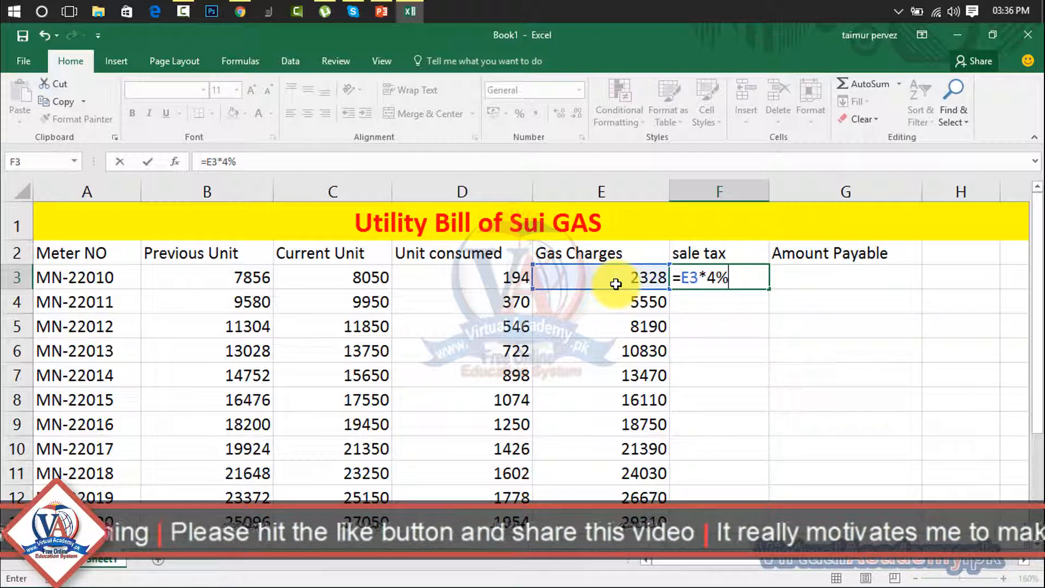
pyautogui.press('Return')
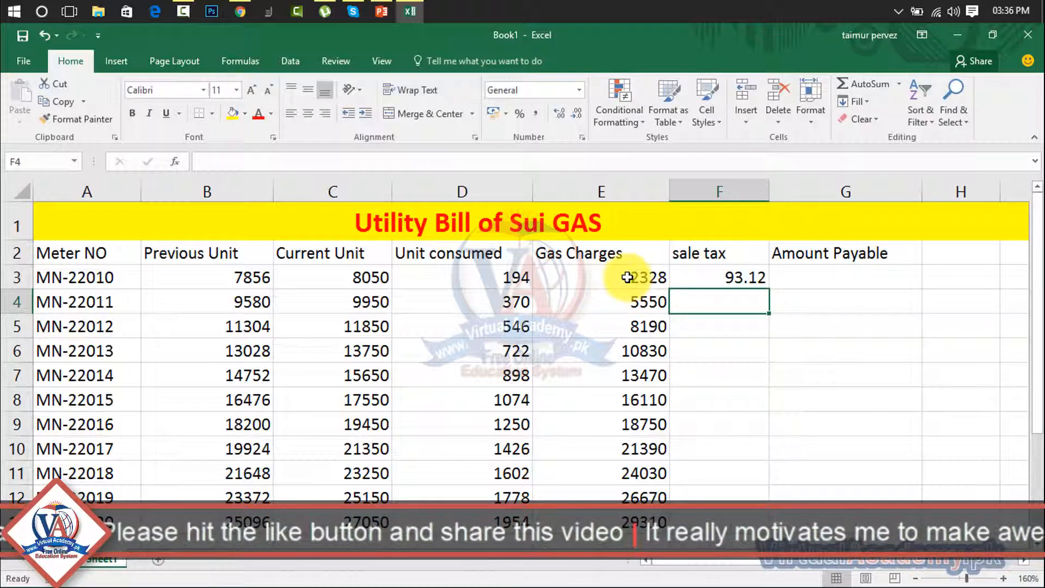
pyautogui.click(685, 278)
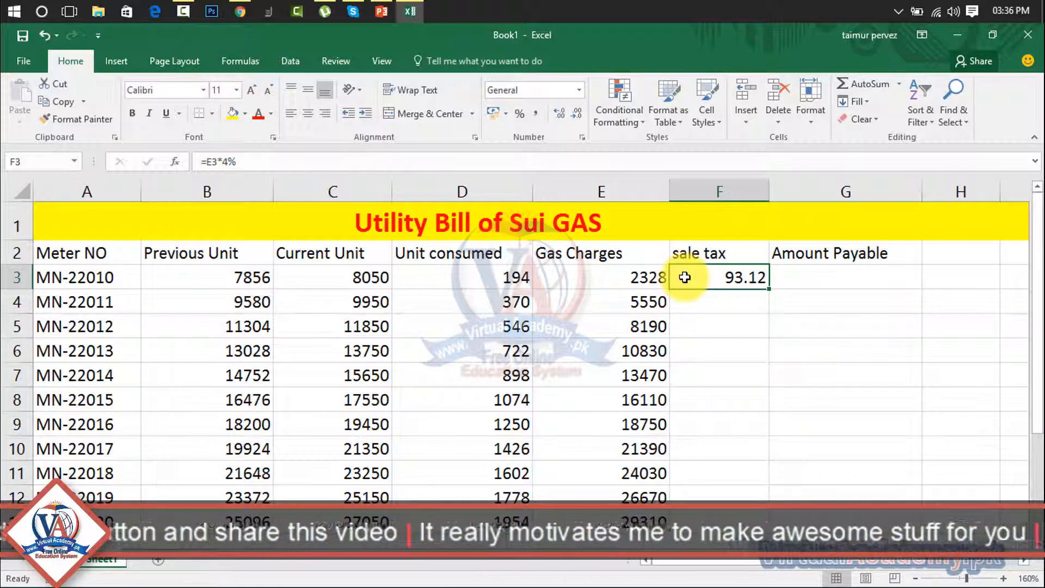
pyautogui.press('Delete')
pyautogui.click(700, 326)
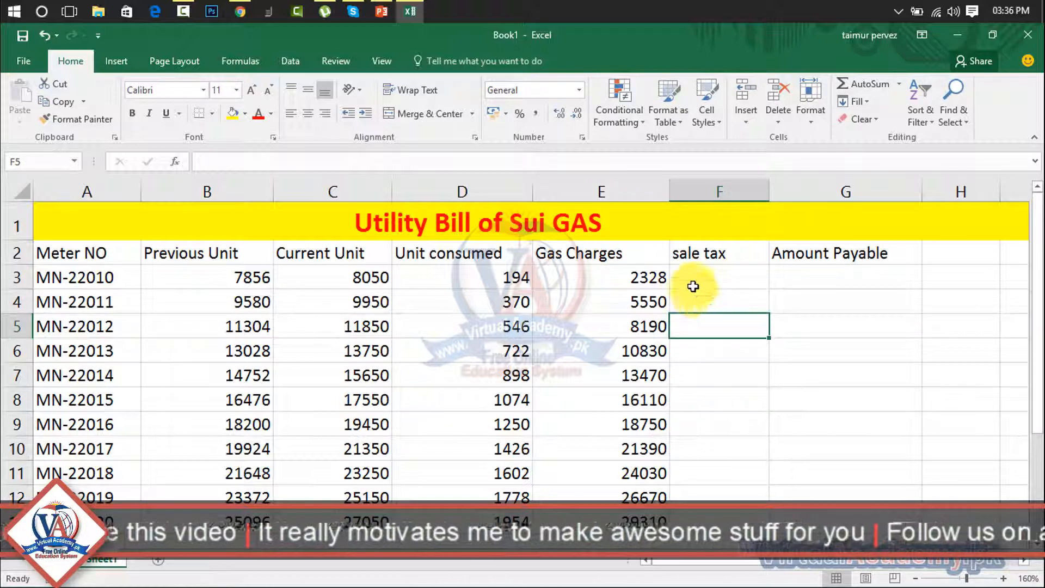
# - Enter the sale tax formula =4/100*E3 in F3 and fill it down through F13
pyautogui.click(693, 286)
pyautogui.write('=')
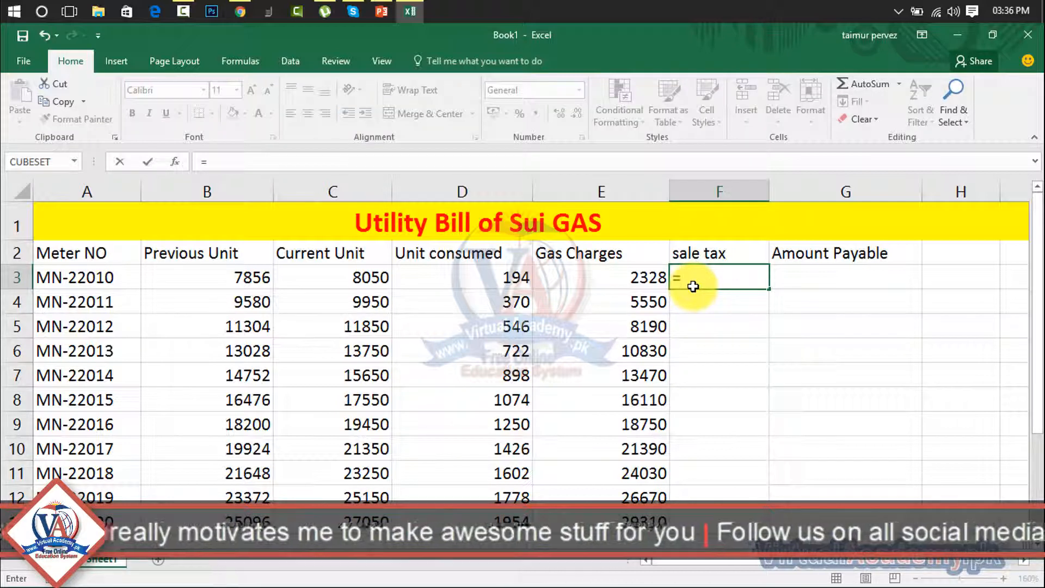
pyautogui.write('4')
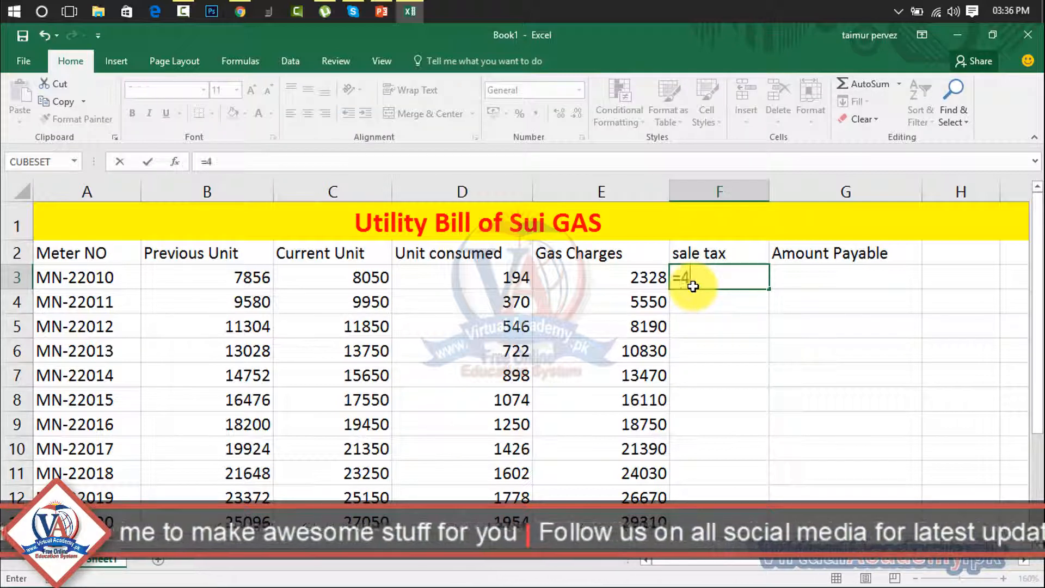
pyautogui.write('/100')
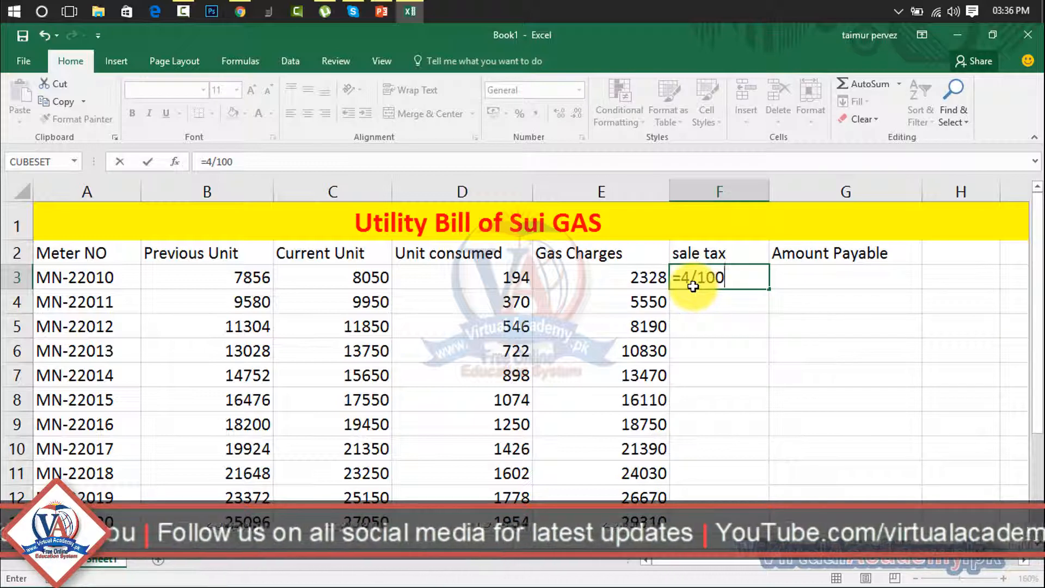
pyautogui.write('*')
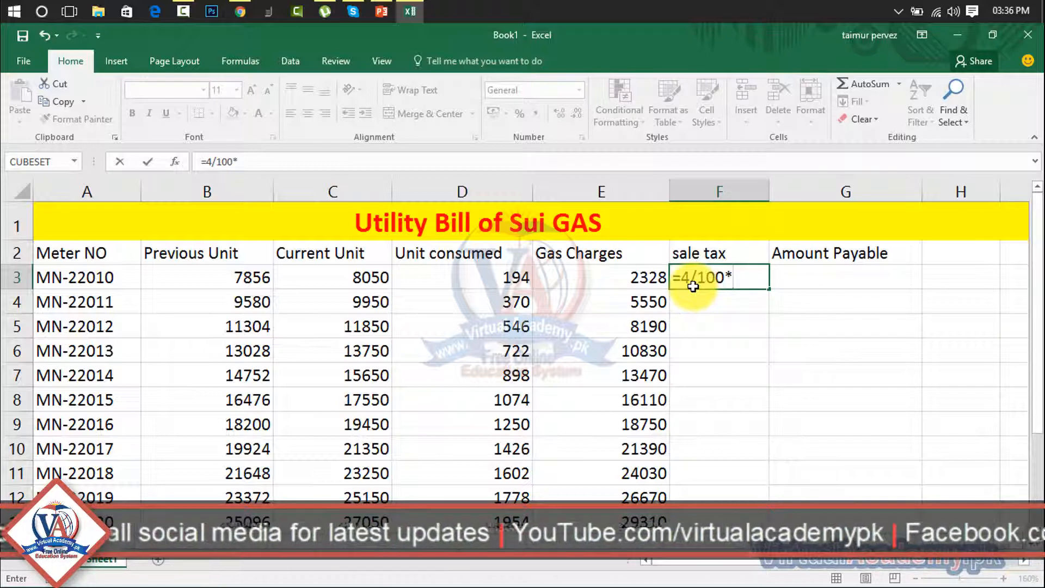
pyautogui.click(642, 276)
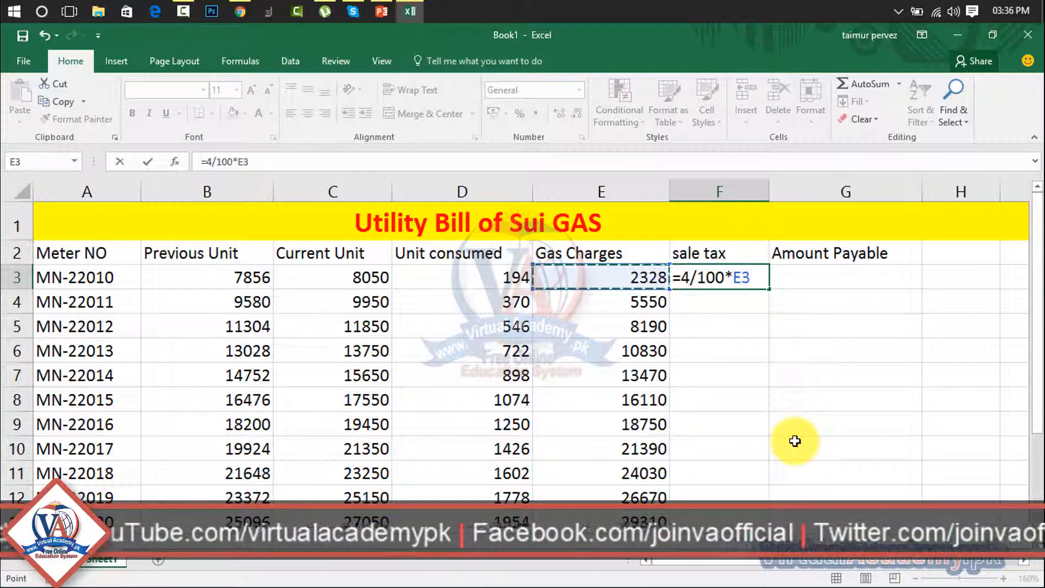
pyautogui.press('Return')
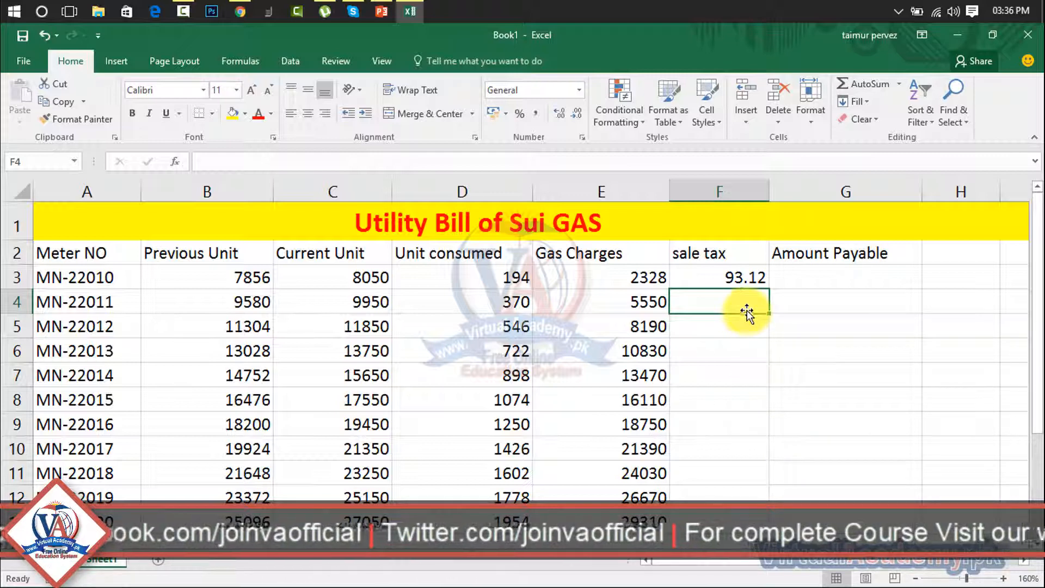
pyautogui.click(736, 277)
pyautogui.moveTo(768, 289); pyautogui.dragTo(751, 519)
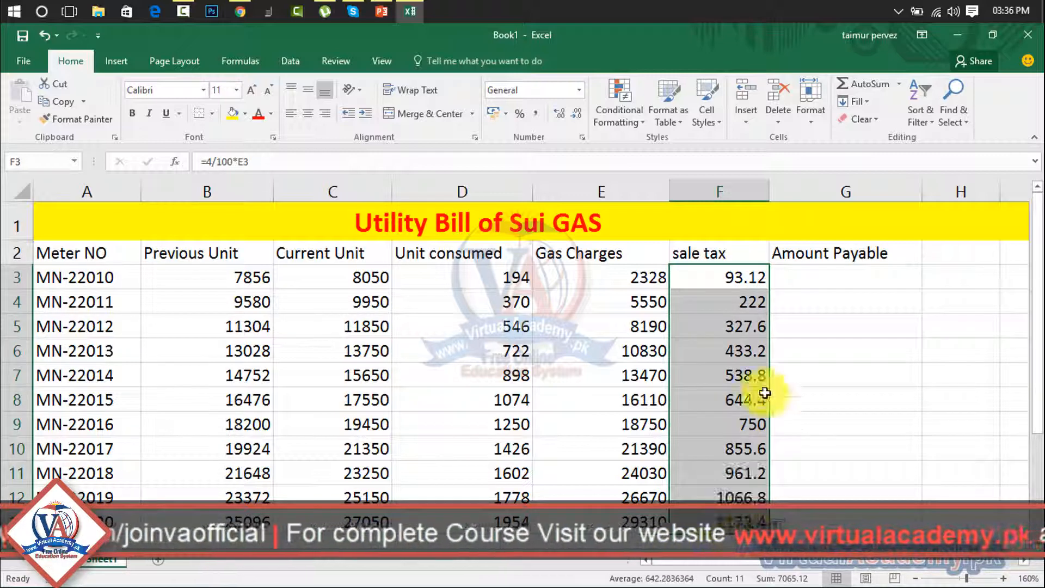
# - Enter the Amount Payable formula =SUM(E3:F3) in G3 and fill it down through G13
pyautogui.click(823, 283)
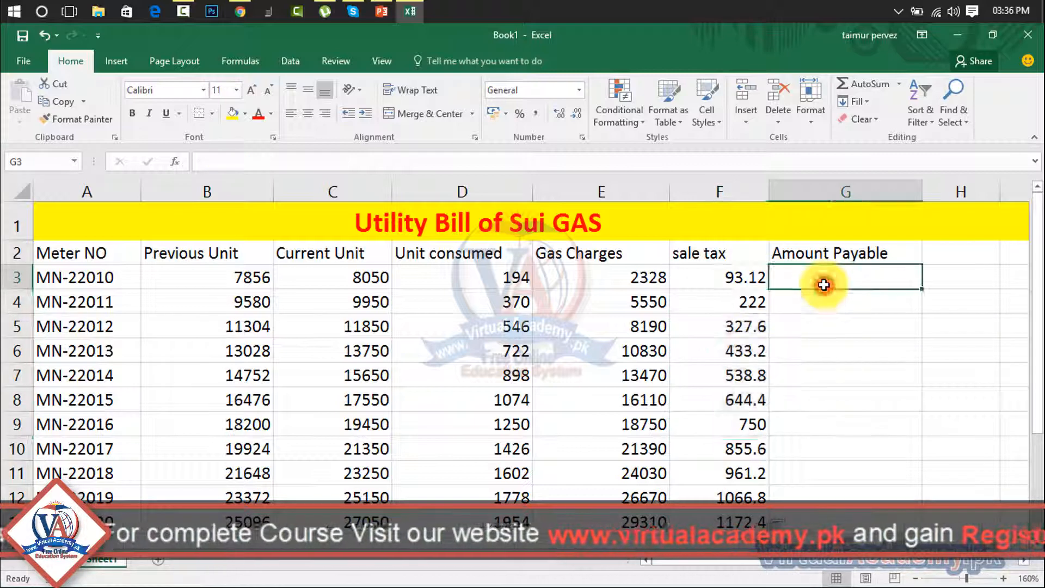
pyautogui.write('=')
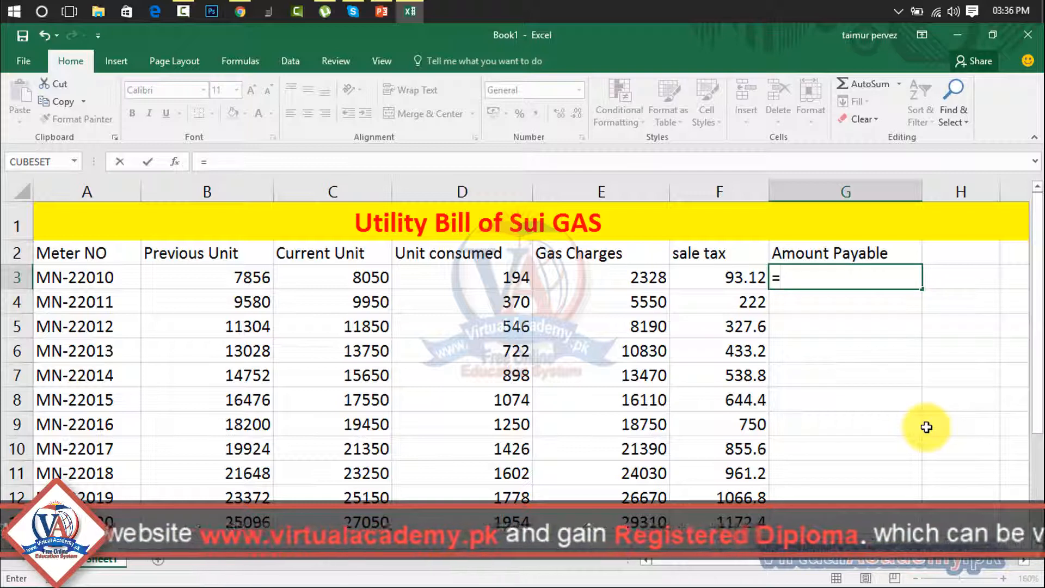
pyautogui.write('su')
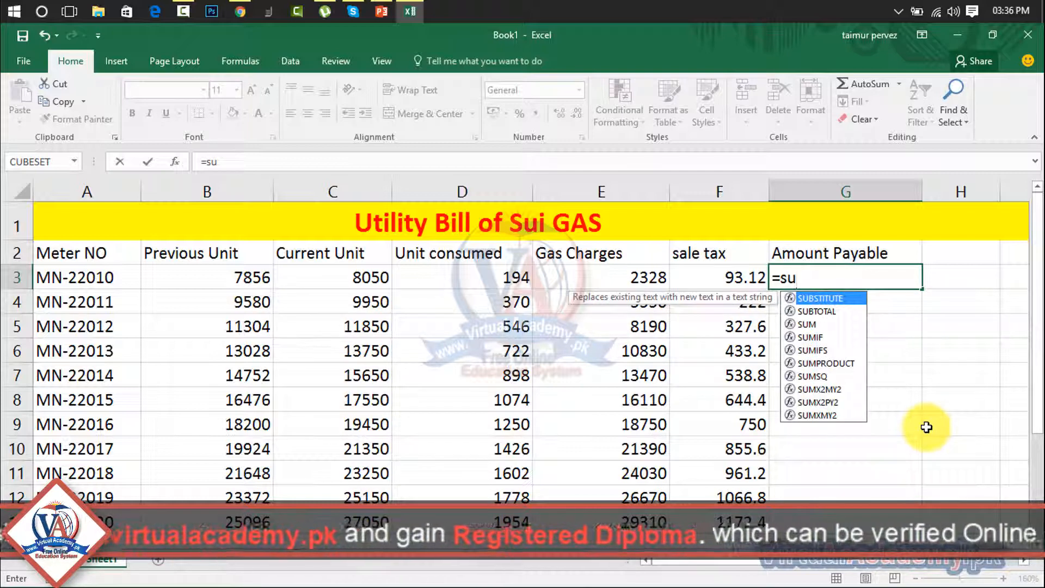
pyautogui.write('m(')
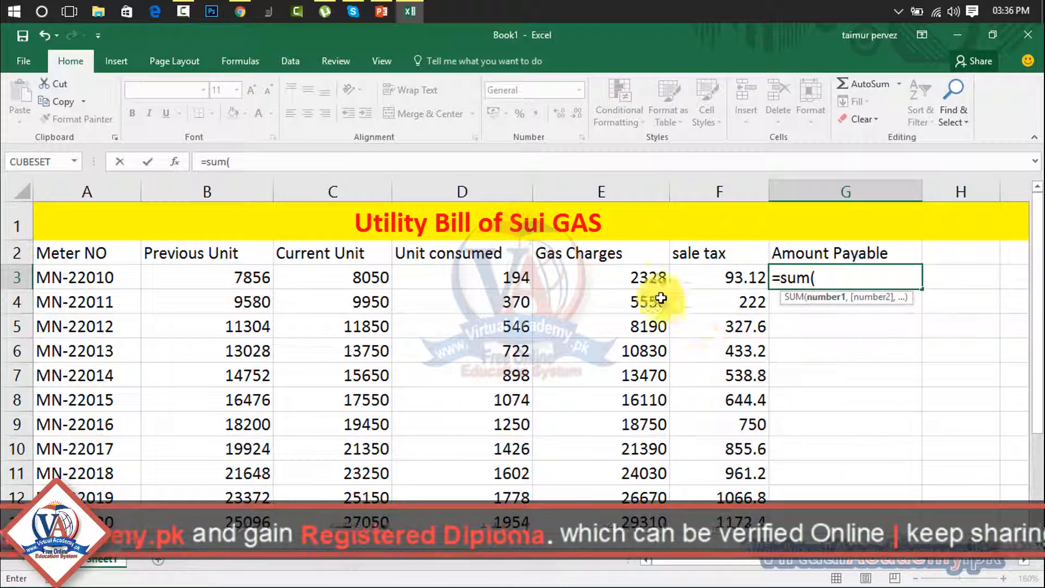
pyautogui.click(655, 277)
pyautogui.moveTo(655, 277); pyautogui.dragTo(719, 277)
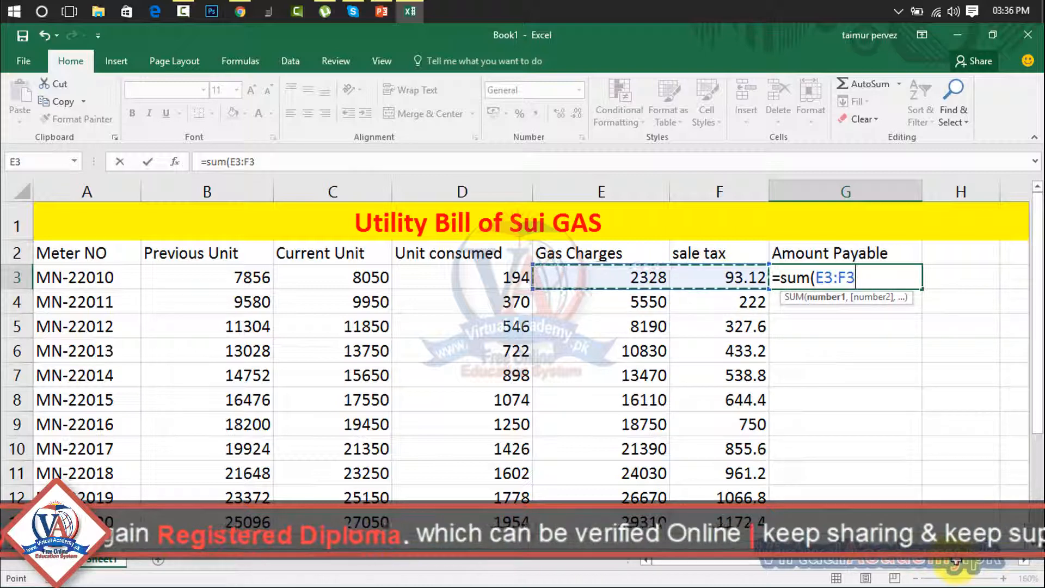
pyautogui.write(')')
pyautogui.press('Return')
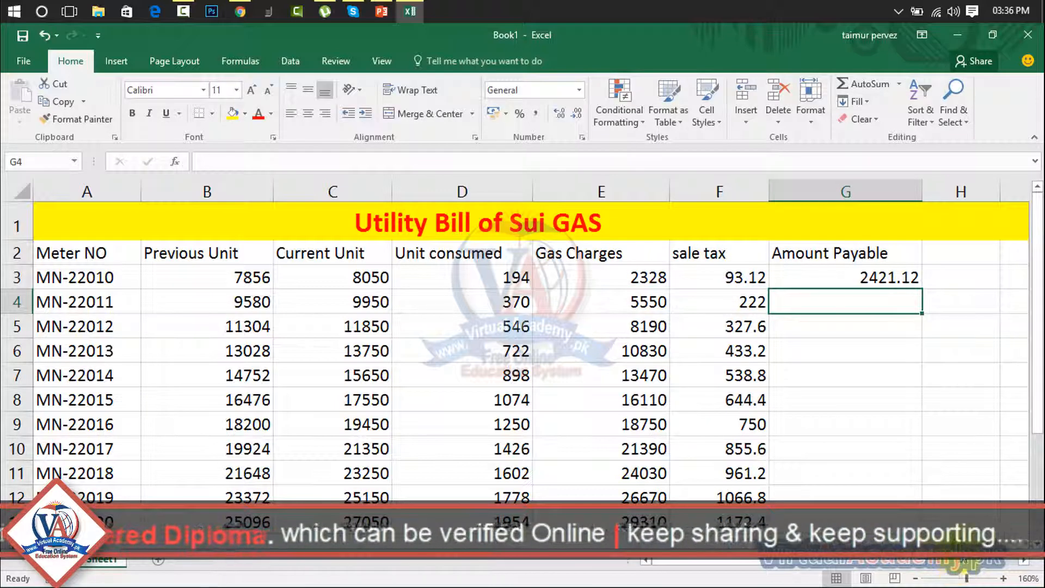
pyautogui.click(868, 276)
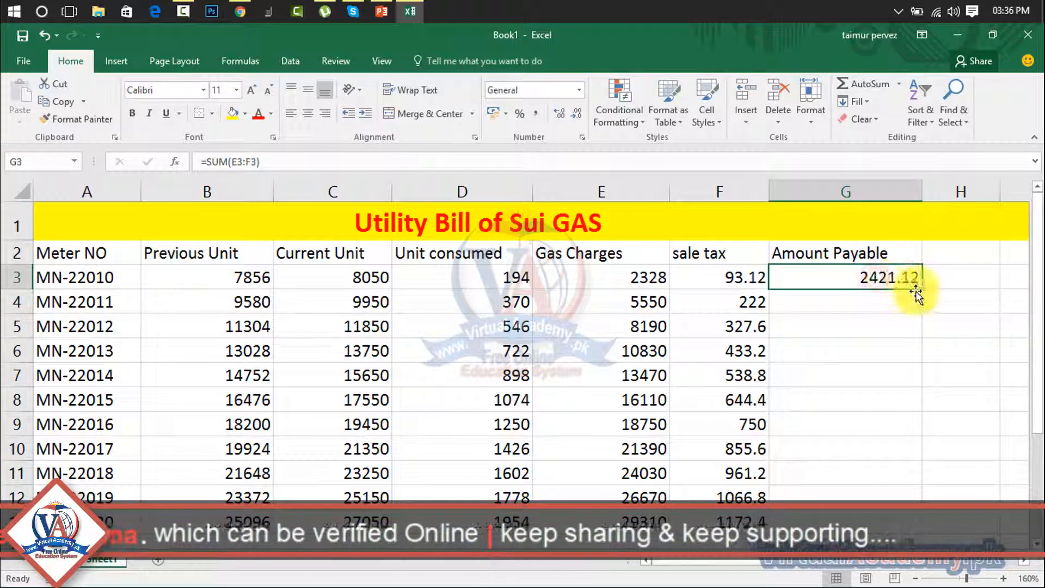
pyautogui.moveTo(924, 290); pyautogui.dragTo(898, 528)
pyautogui.click(986, 358)
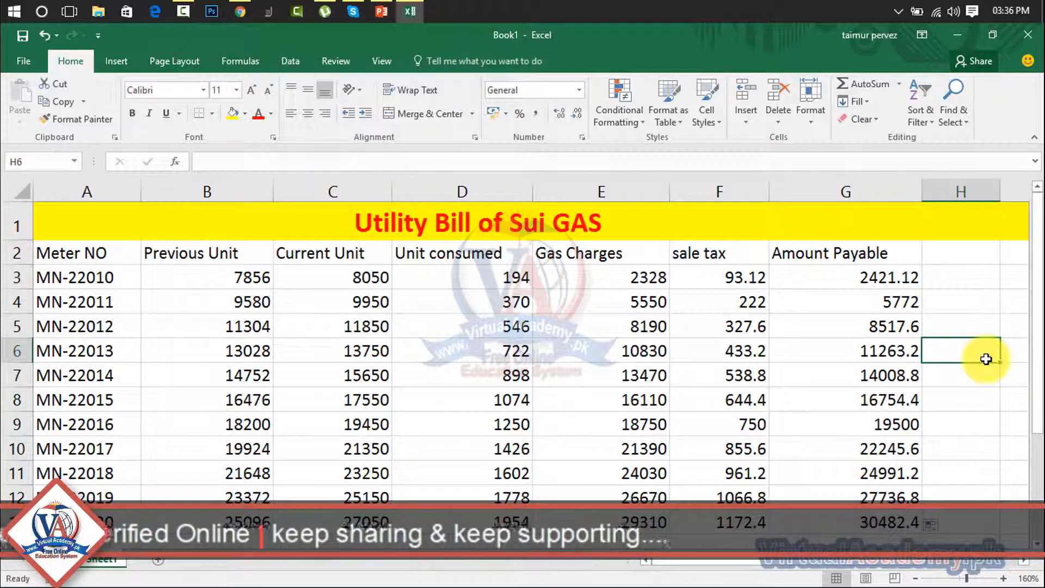